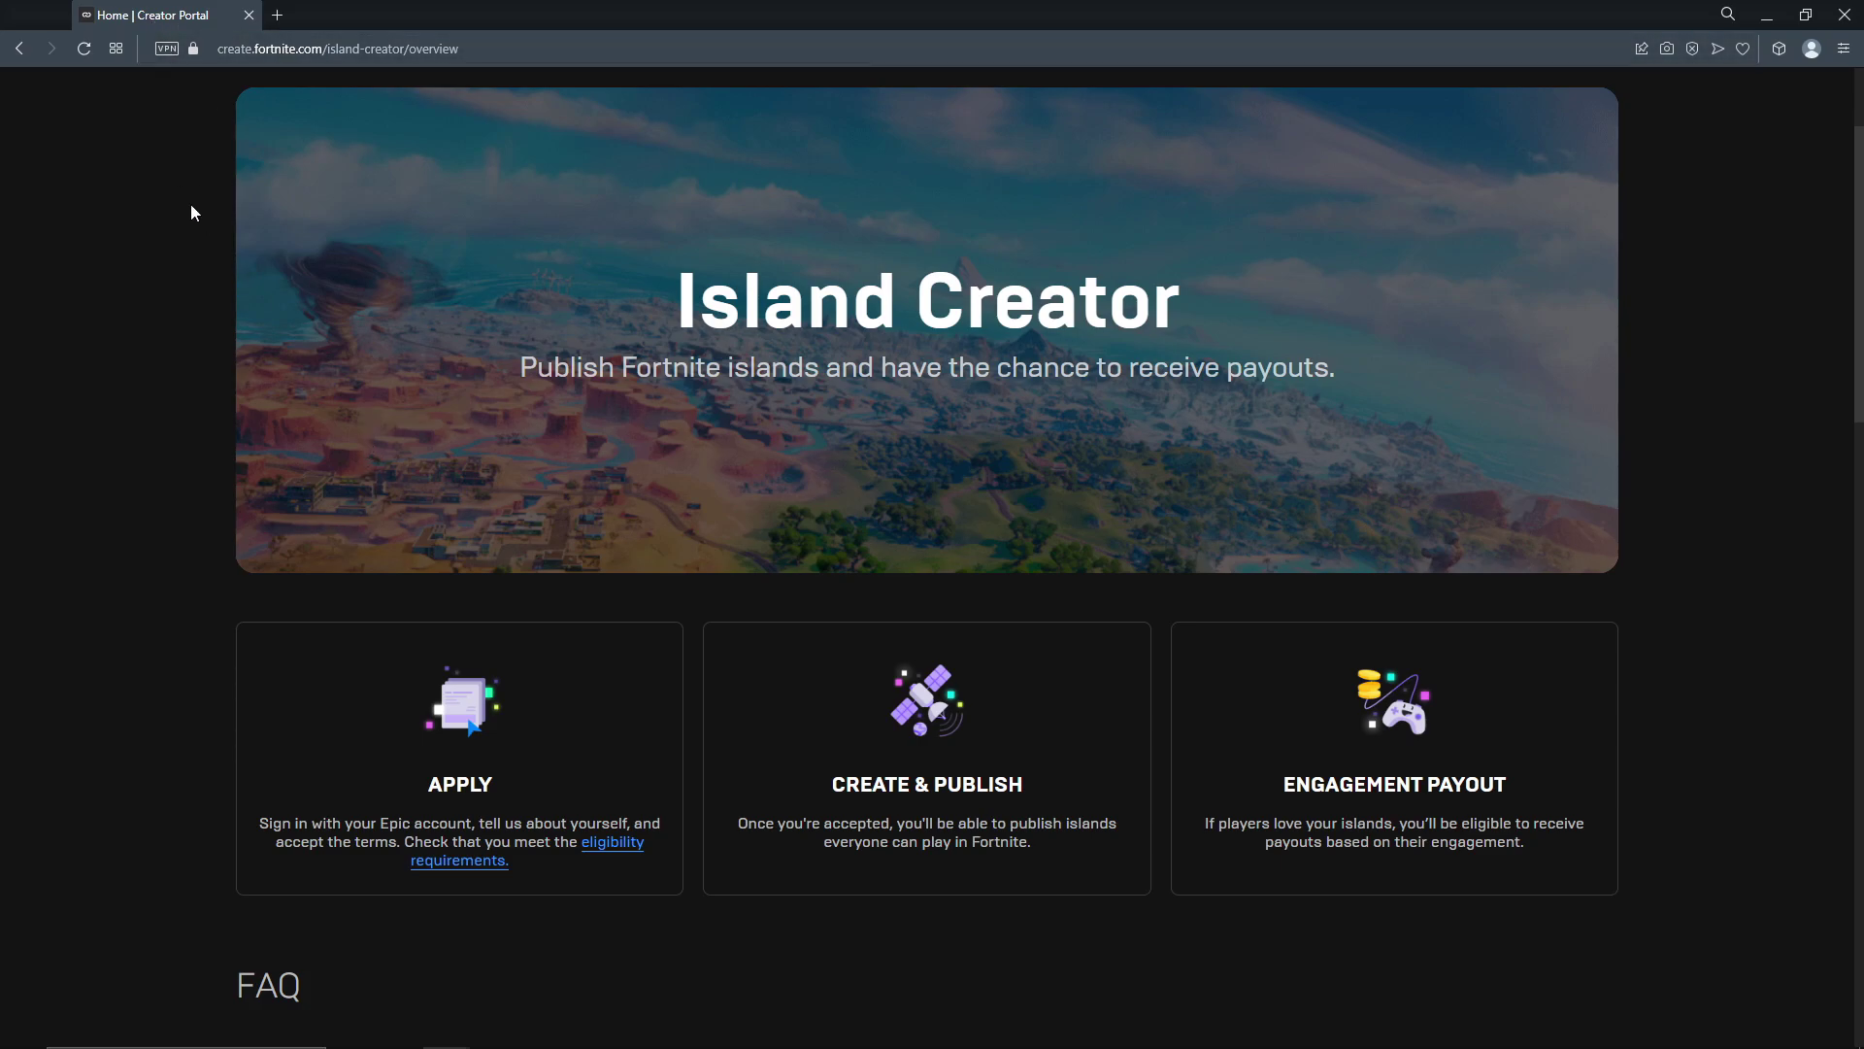
# - Read the Island Creator program overview and the FAQ section beneath it
pyautogui.scroll(-1, 583, 747)
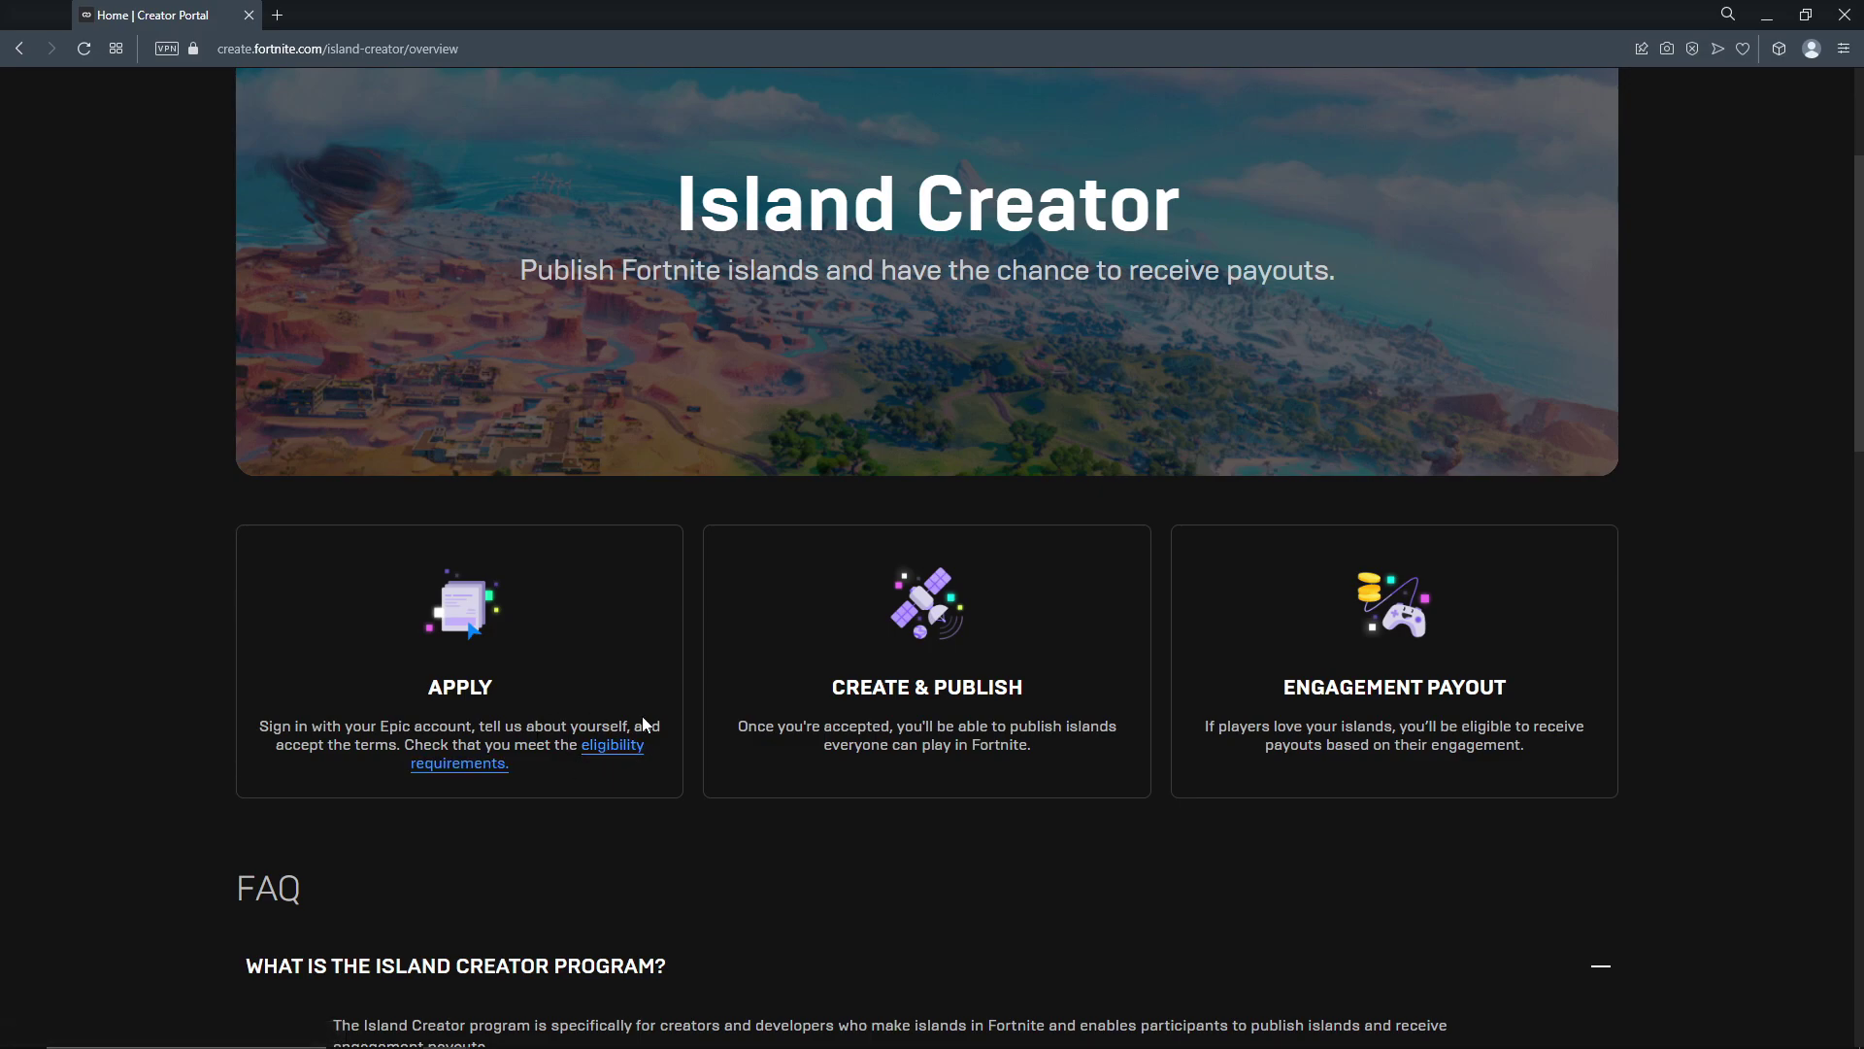
pyautogui.scroll(1, 563, 629)
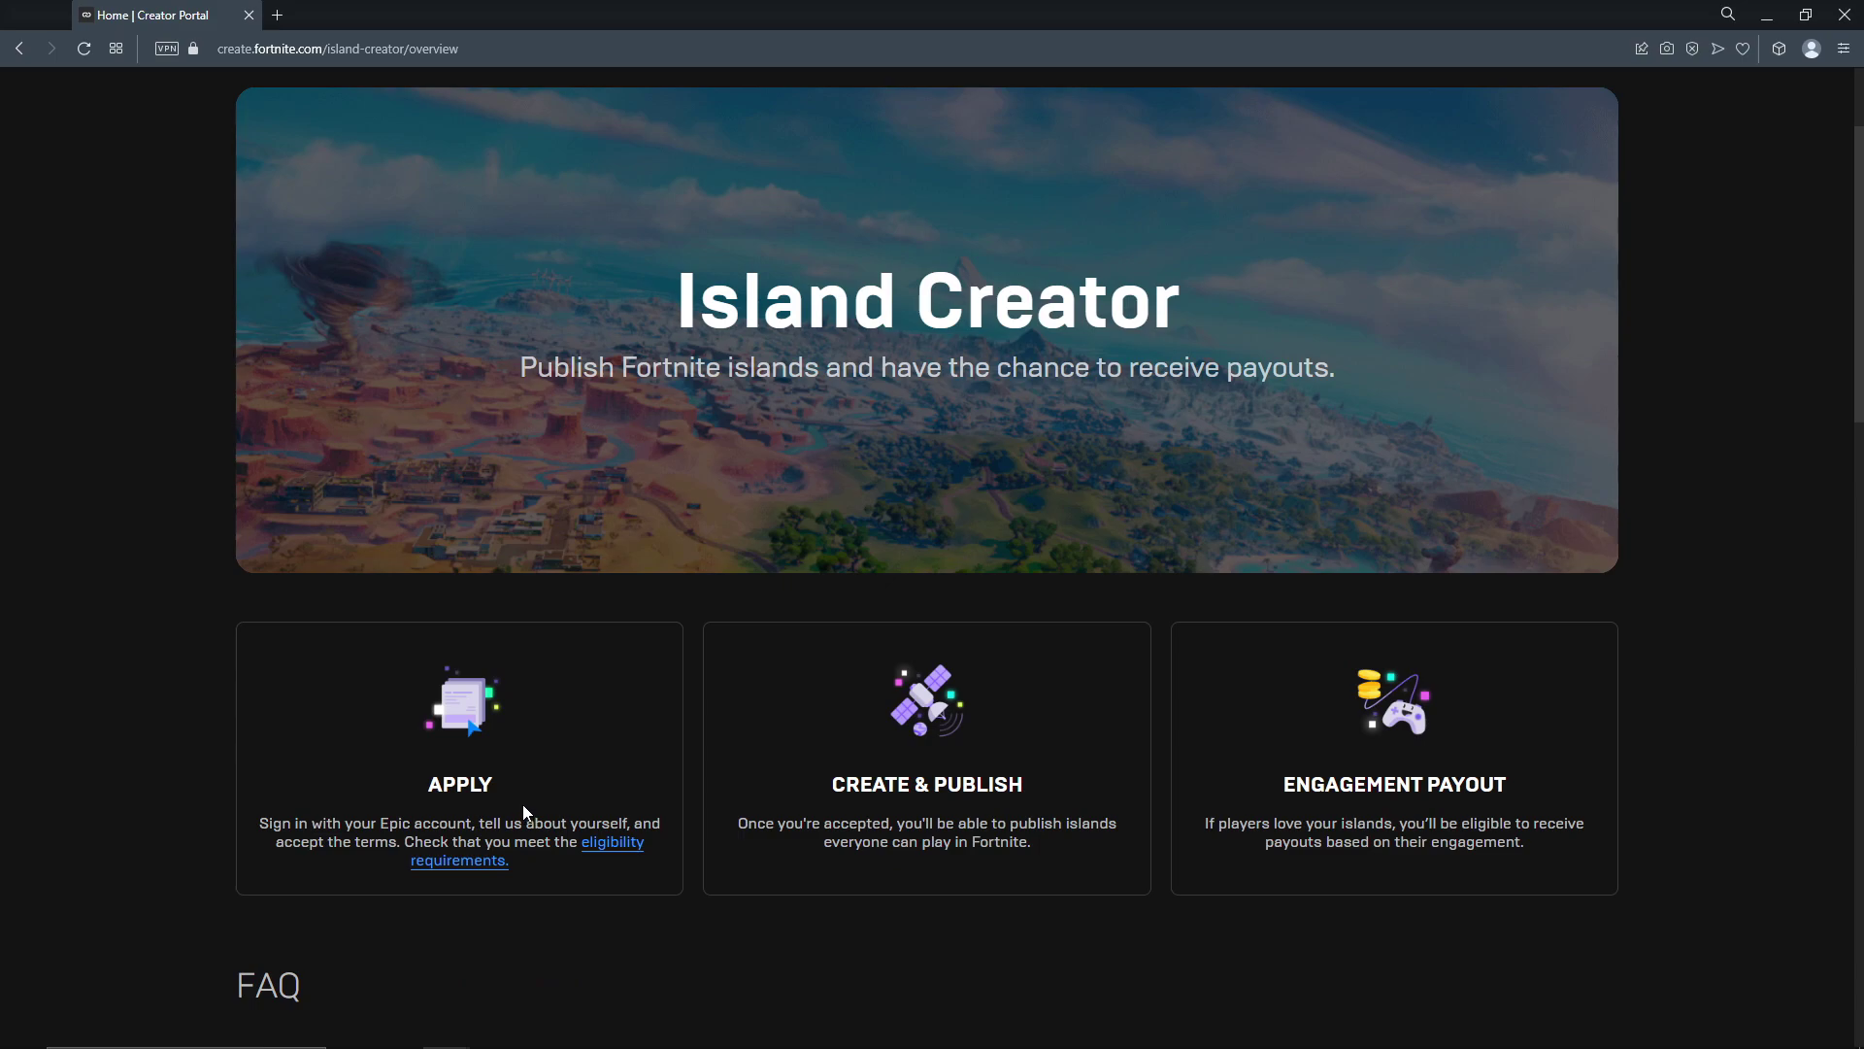
pyautogui.scroll(-12, 523, 804)
pyautogui.click(304, 294)
pyautogui.moveTo(328, 379); pyautogui.dragTo(1060, 563)
pyautogui.moveTo(467, 539); pyautogui.dragTo(564, 542)
pyautogui.moveTo(380, 418); pyautogui.dragTo(925, 436)
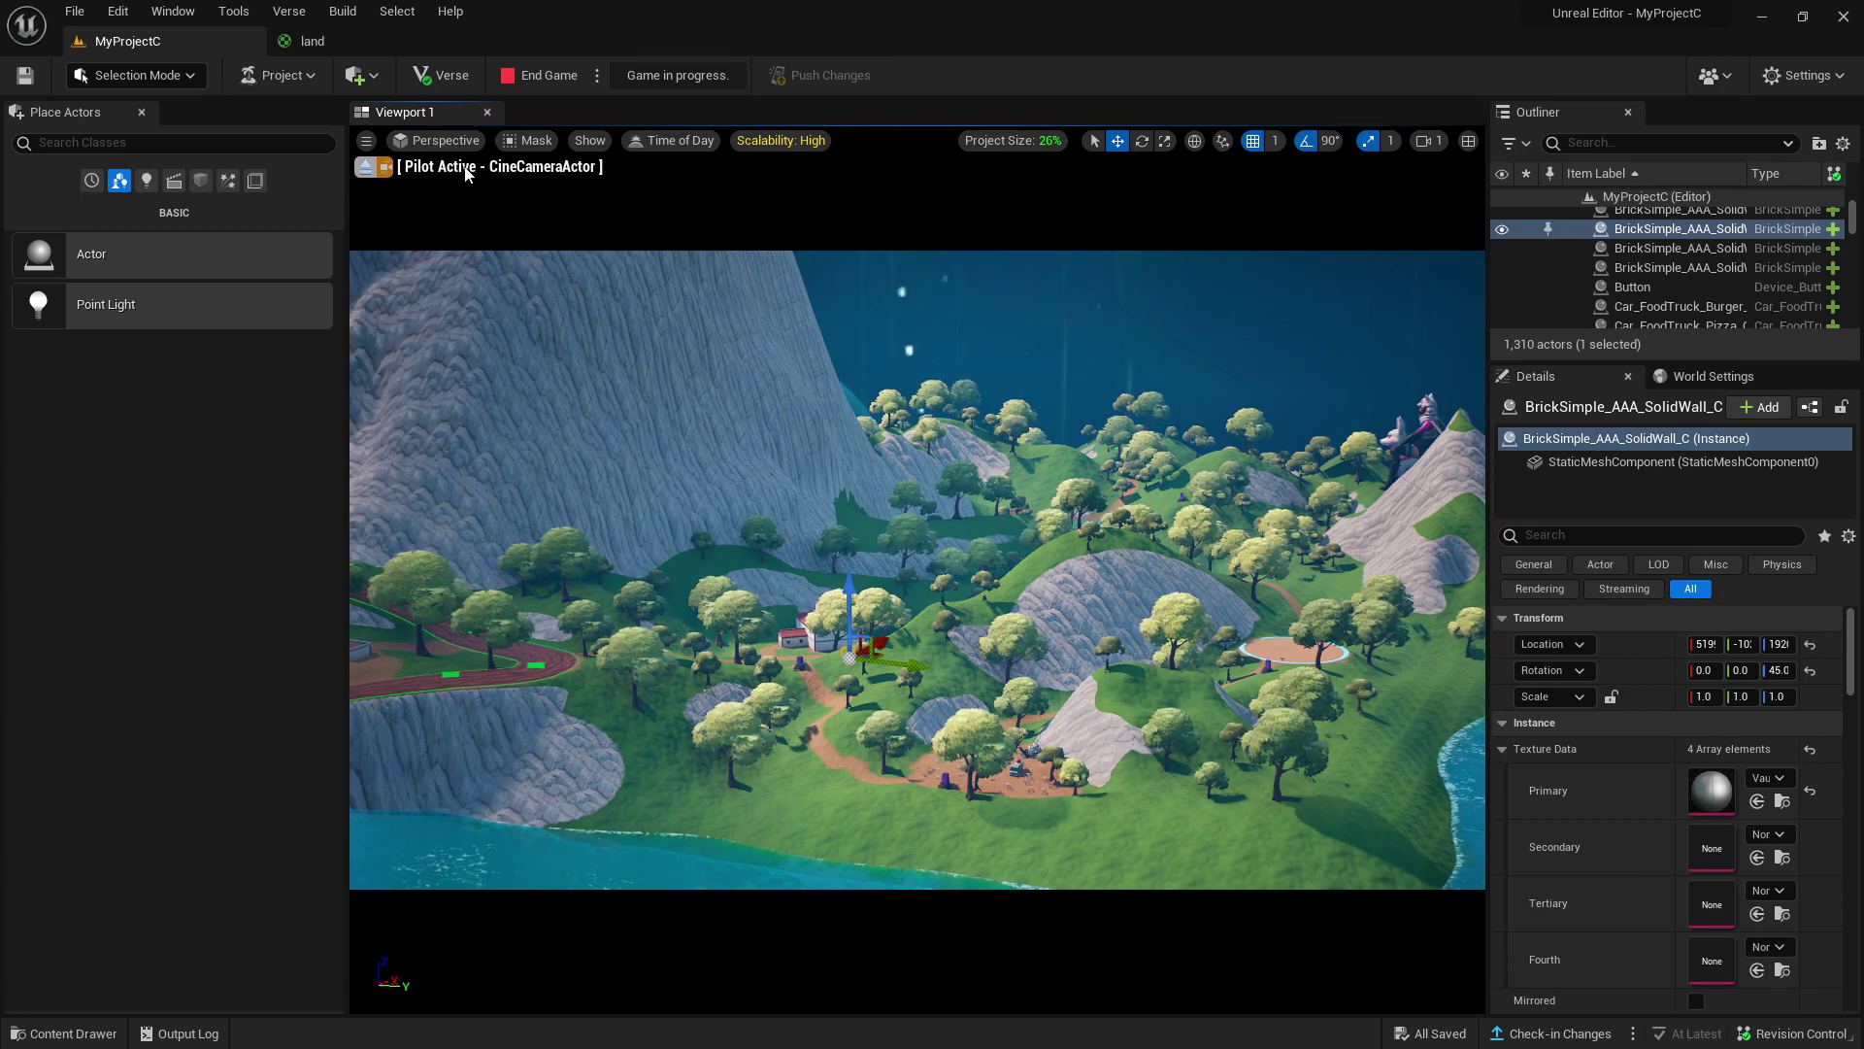
# - Create a private version of MyProjectC for publishing with no description, and show it in the Creator Portal
pyautogui.click(287, 75)
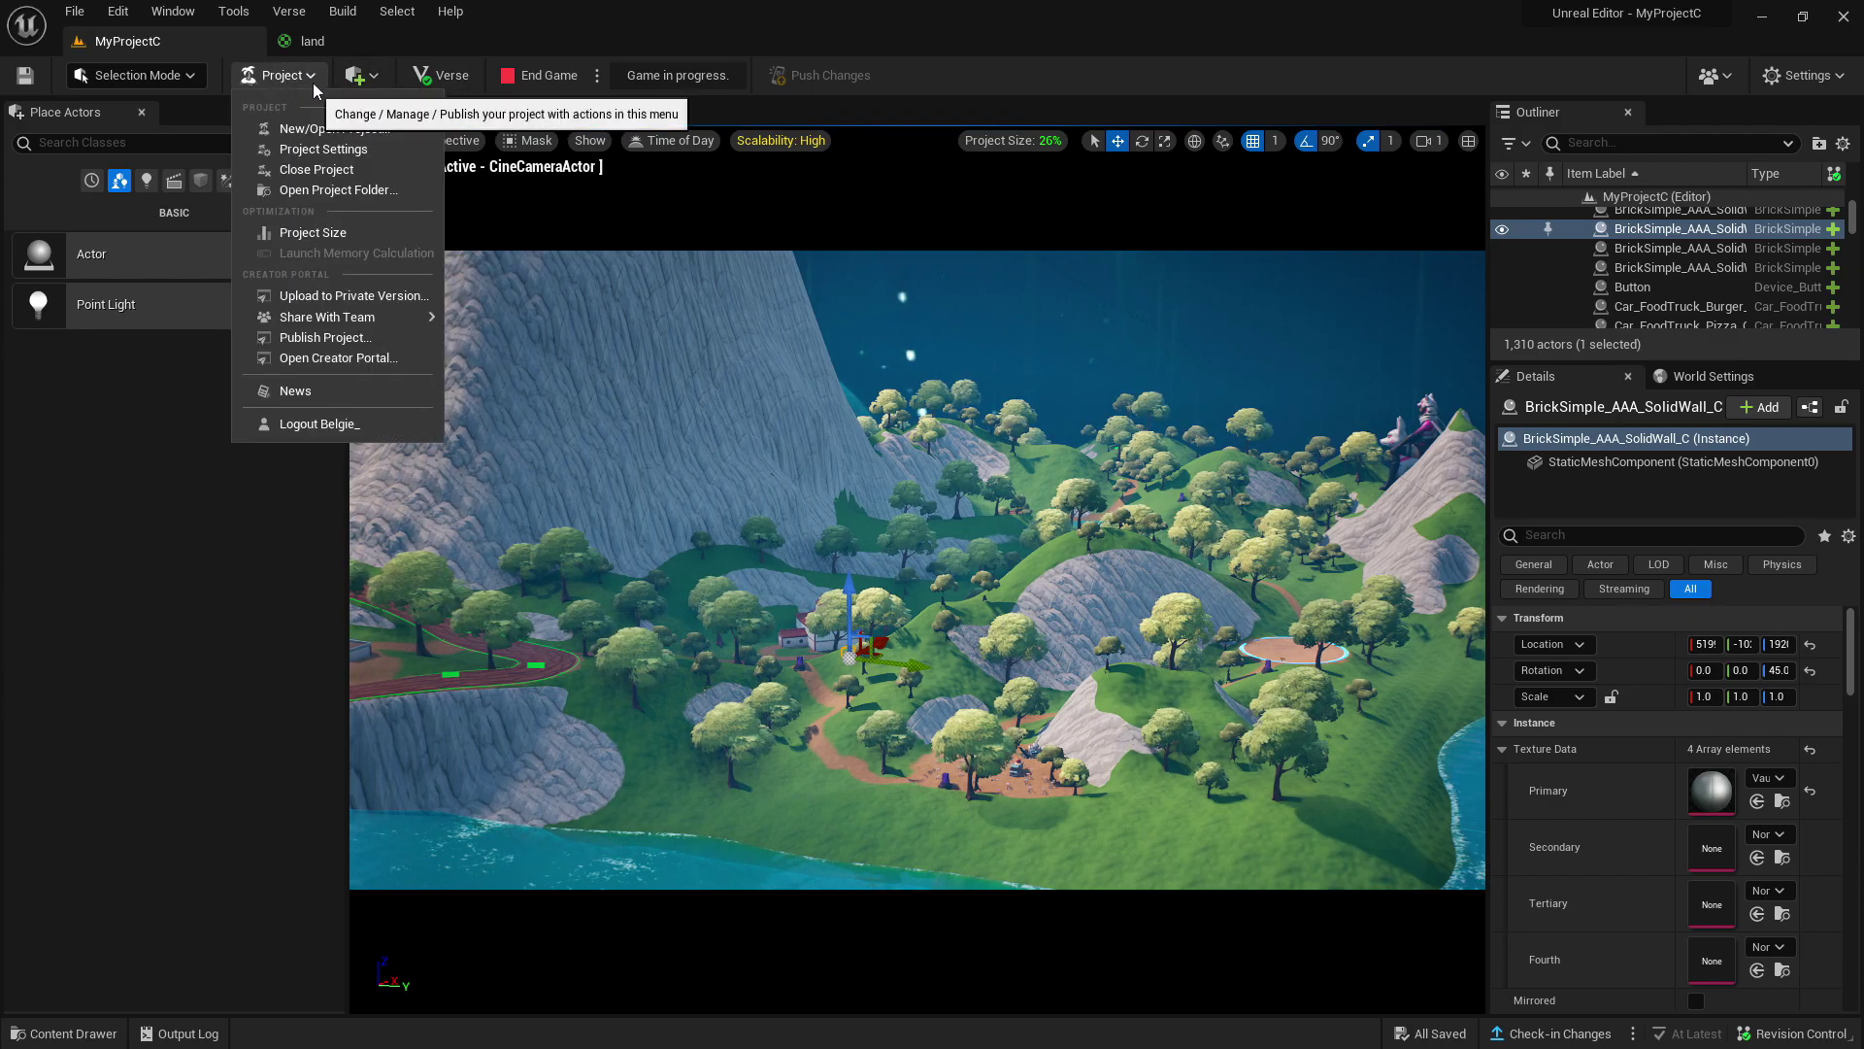
pyautogui.click(326, 339)
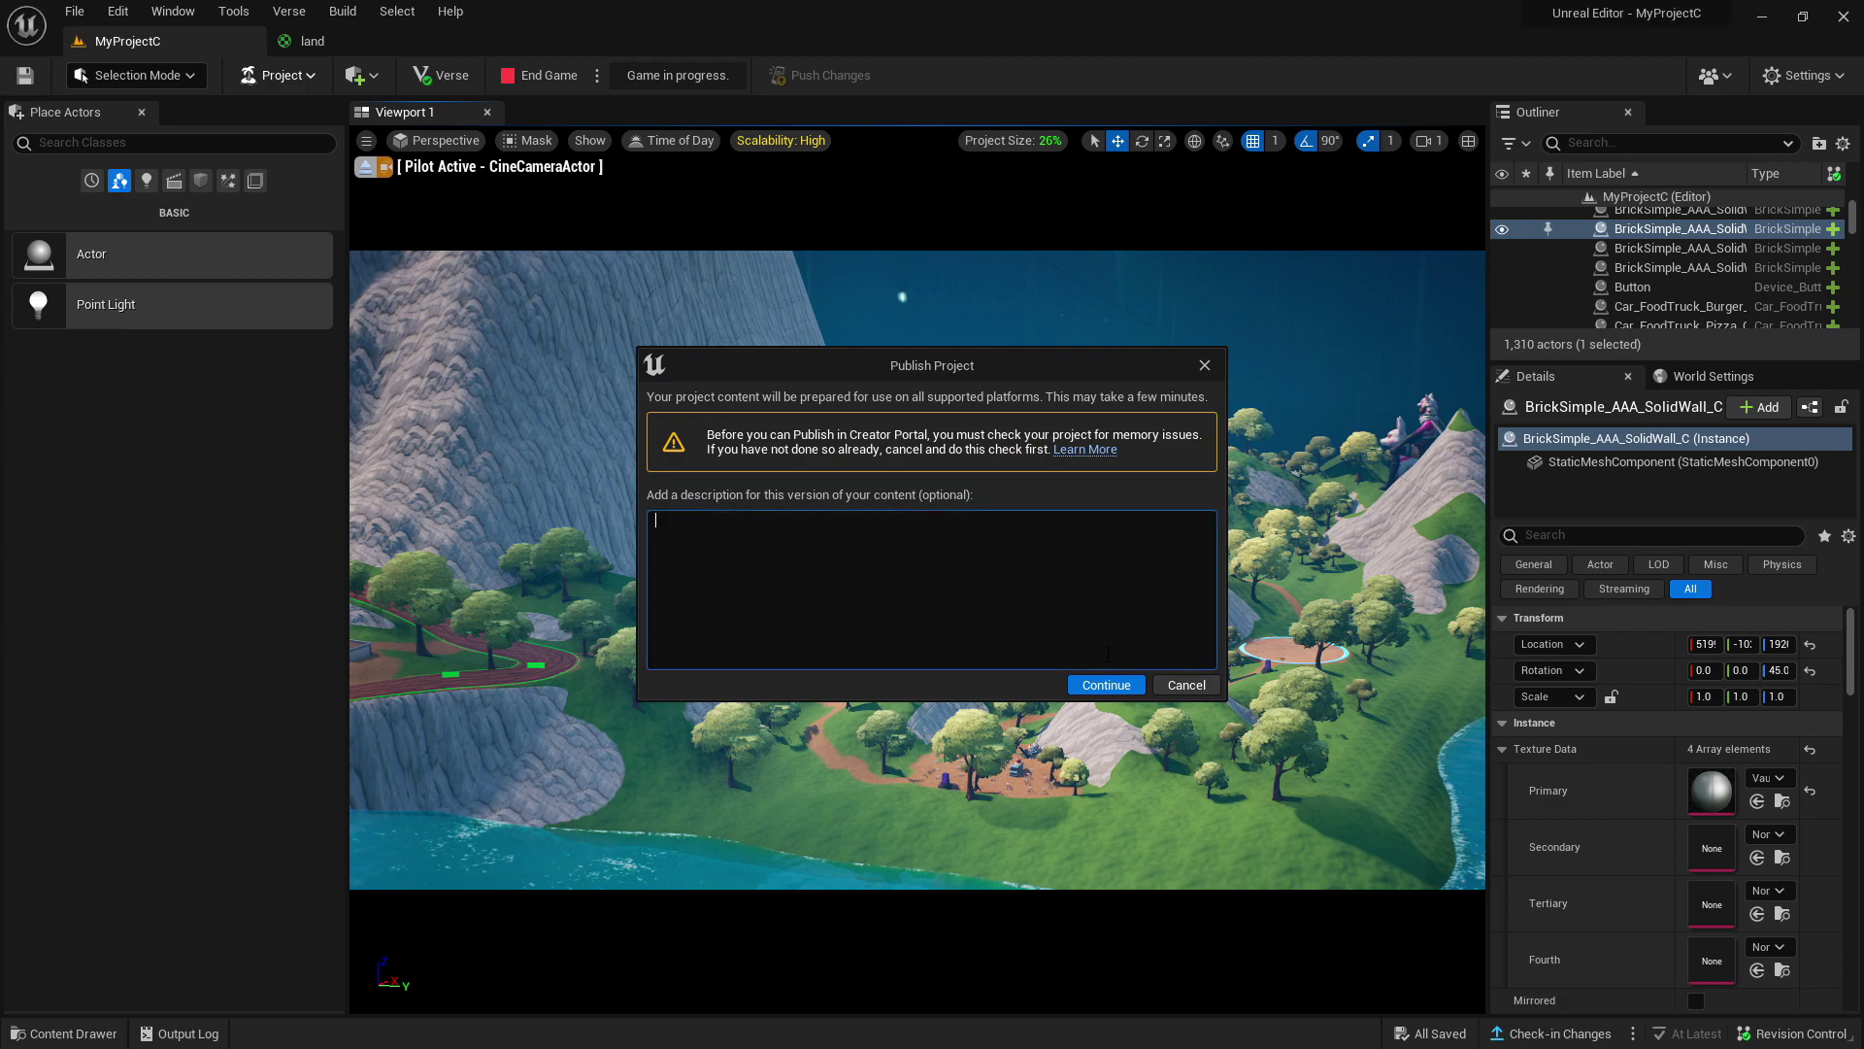
pyautogui.click(1092, 686)
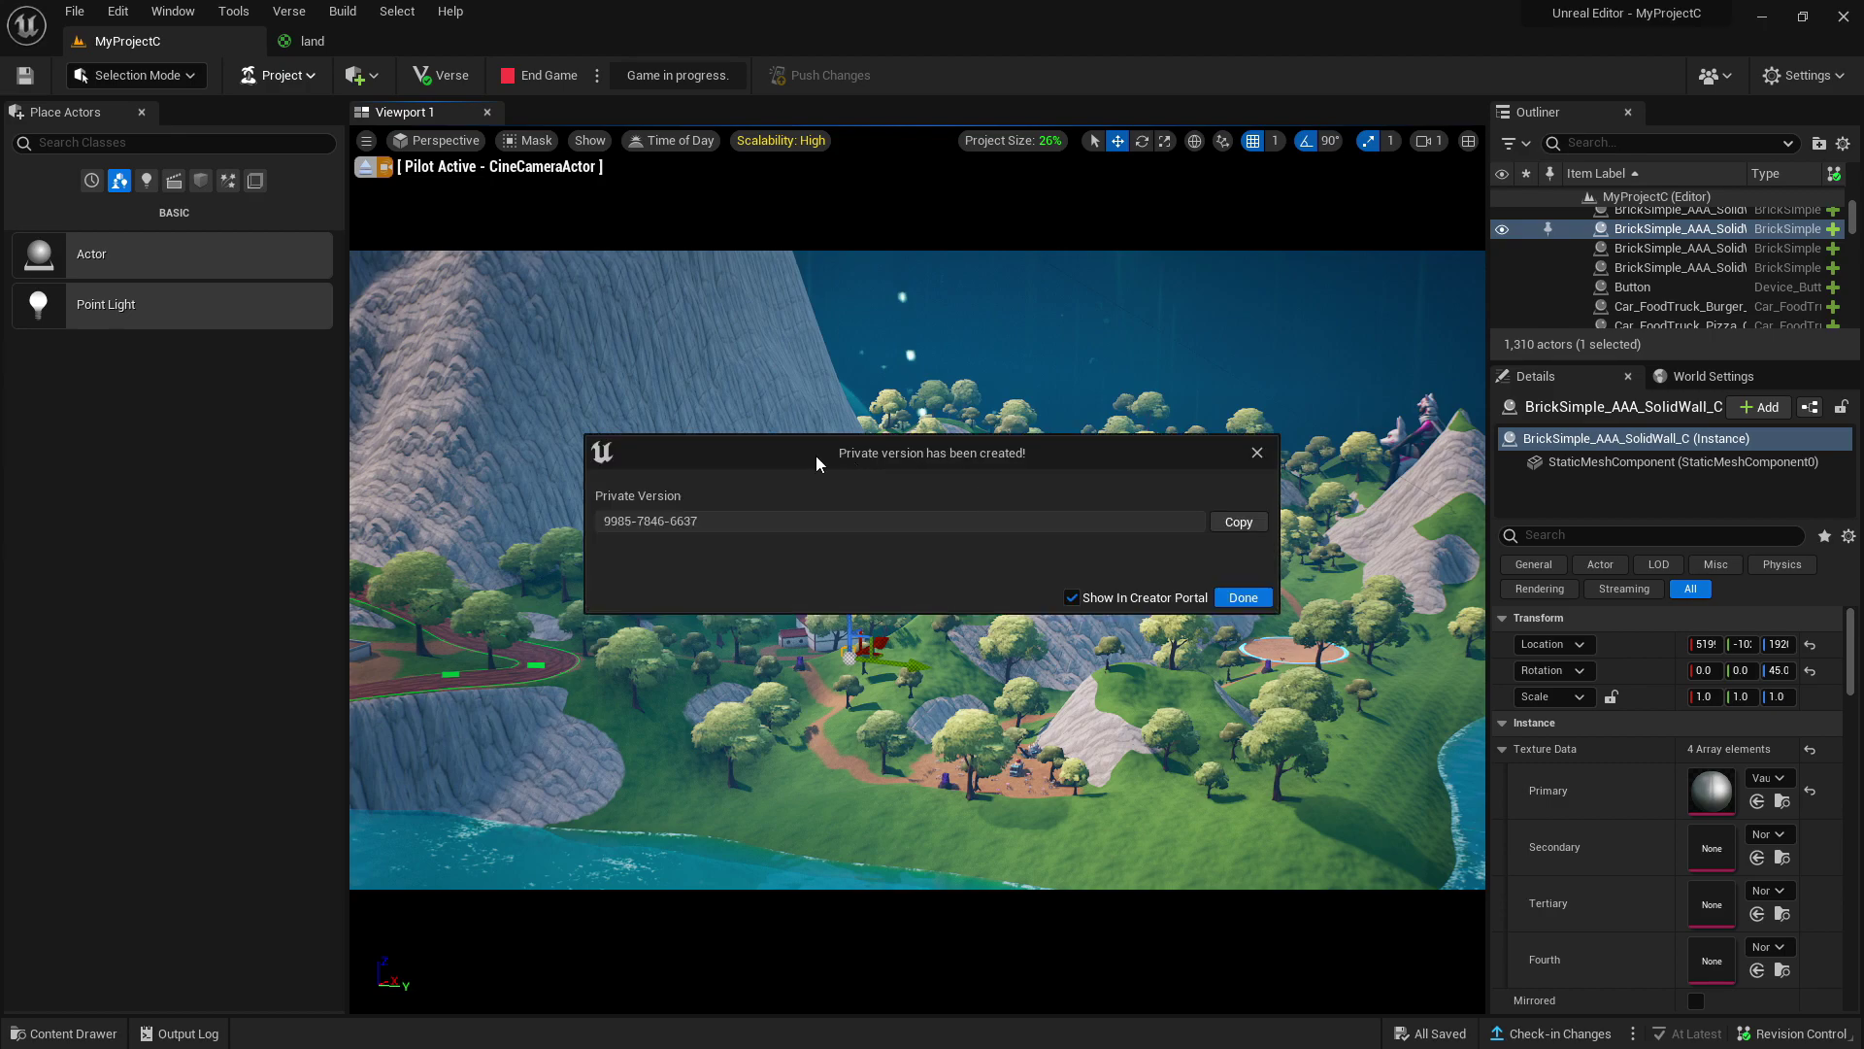
pyautogui.moveTo(692, 522); pyautogui.dragTo(517, 513)
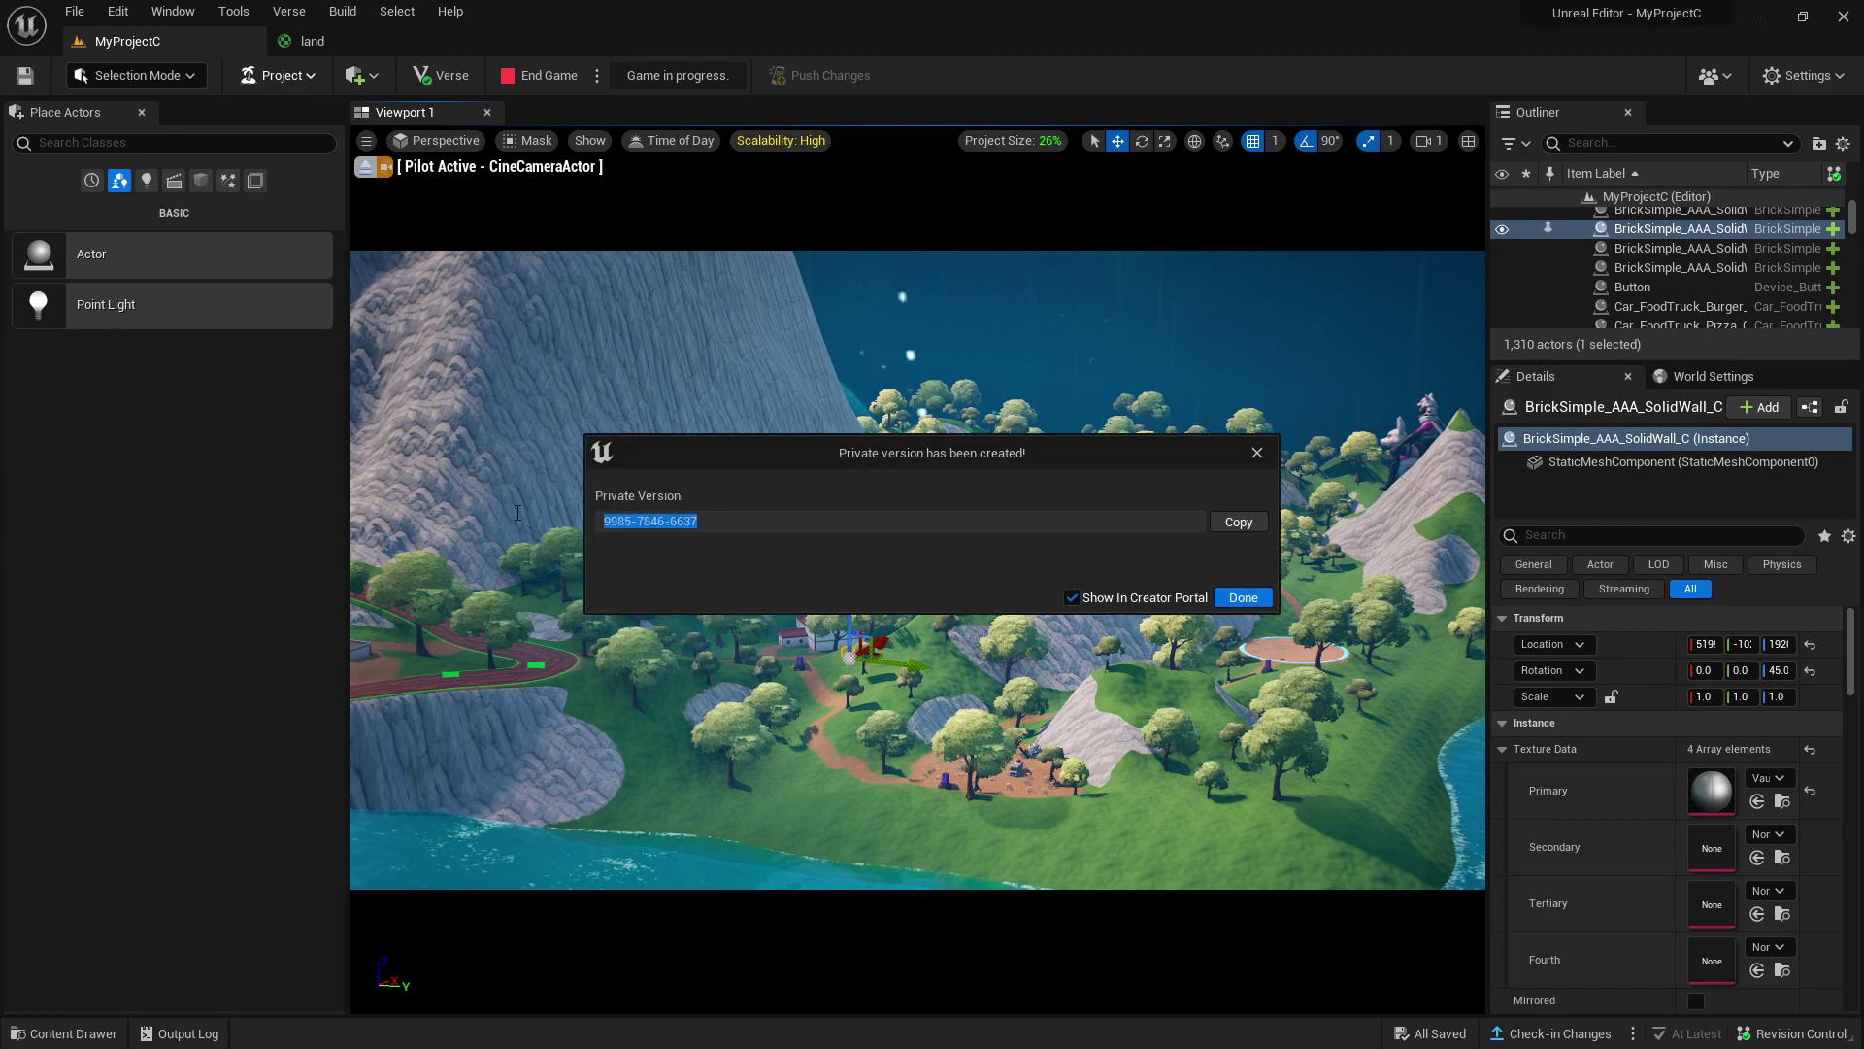
pyautogui.click(1245, 598)
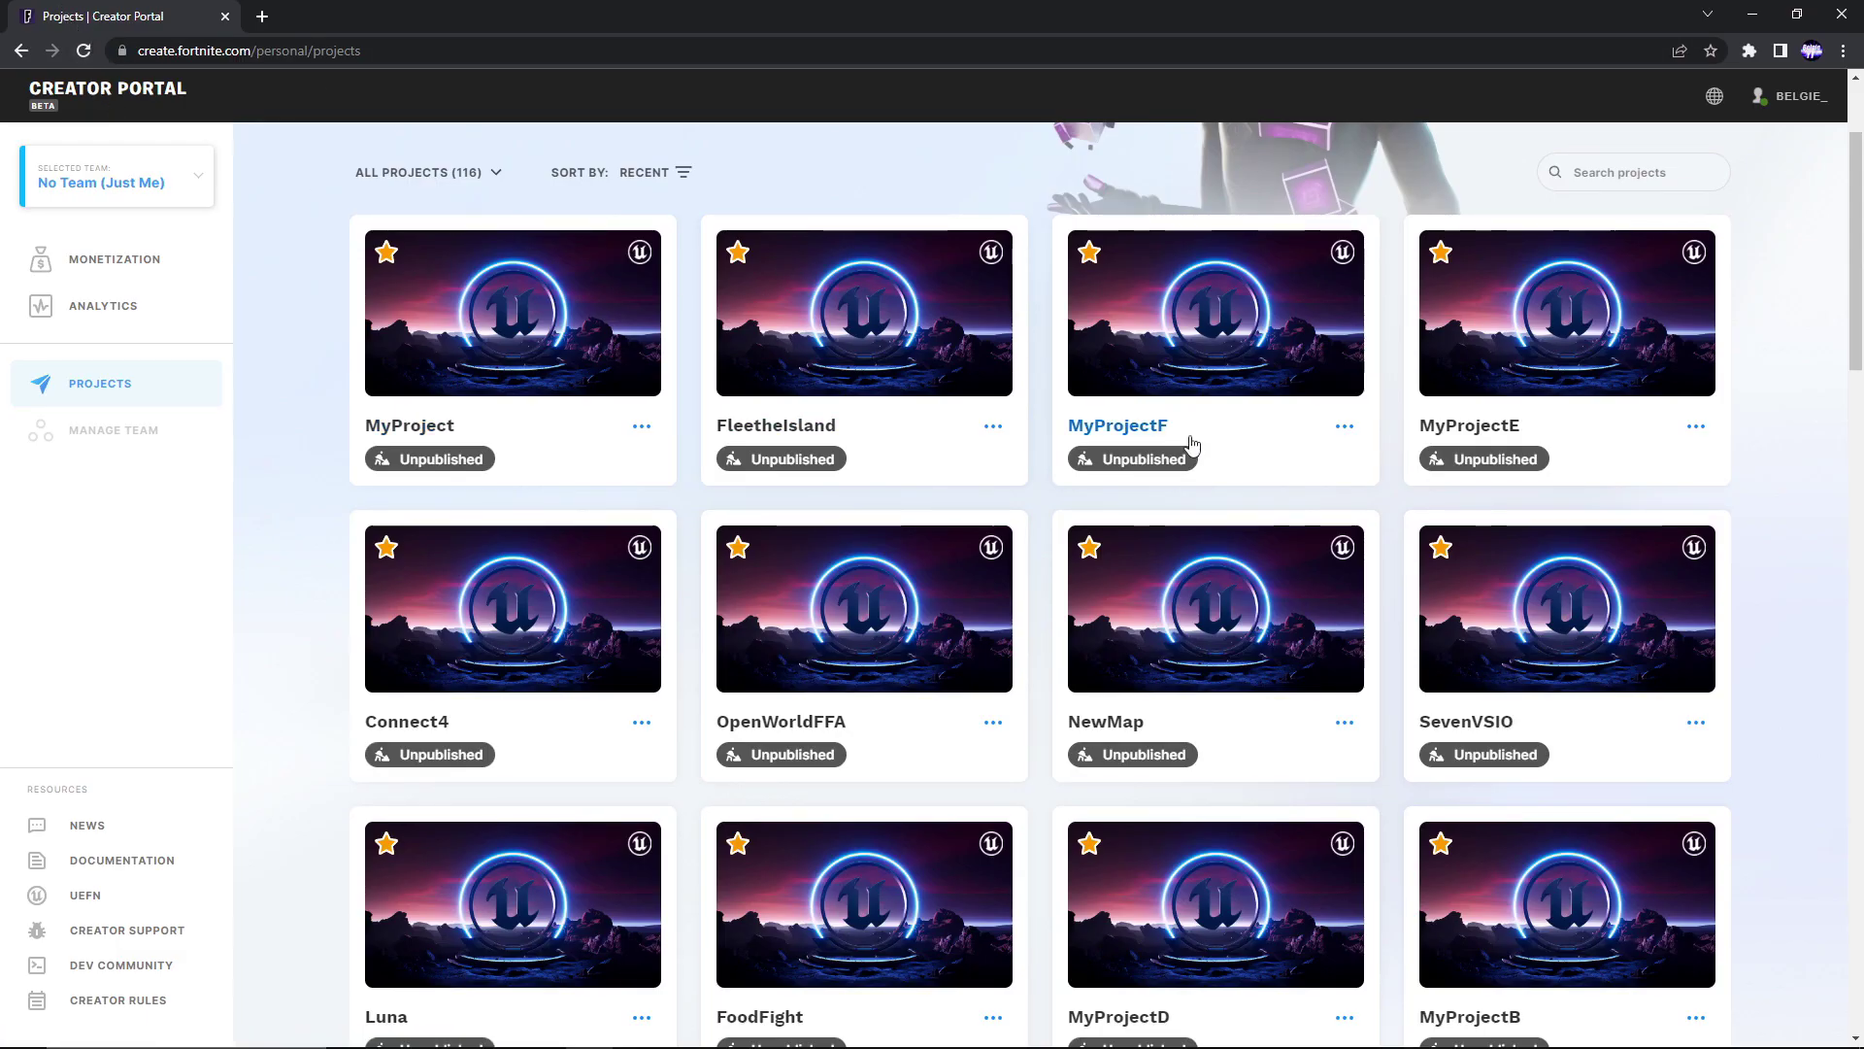
# - Find the listed MyProjectC in the Creator Portal projects and open its private versions
pyautogui.scroll(-3, 1321, 471)
pyautogui.scroll(-5, 1335, 473)
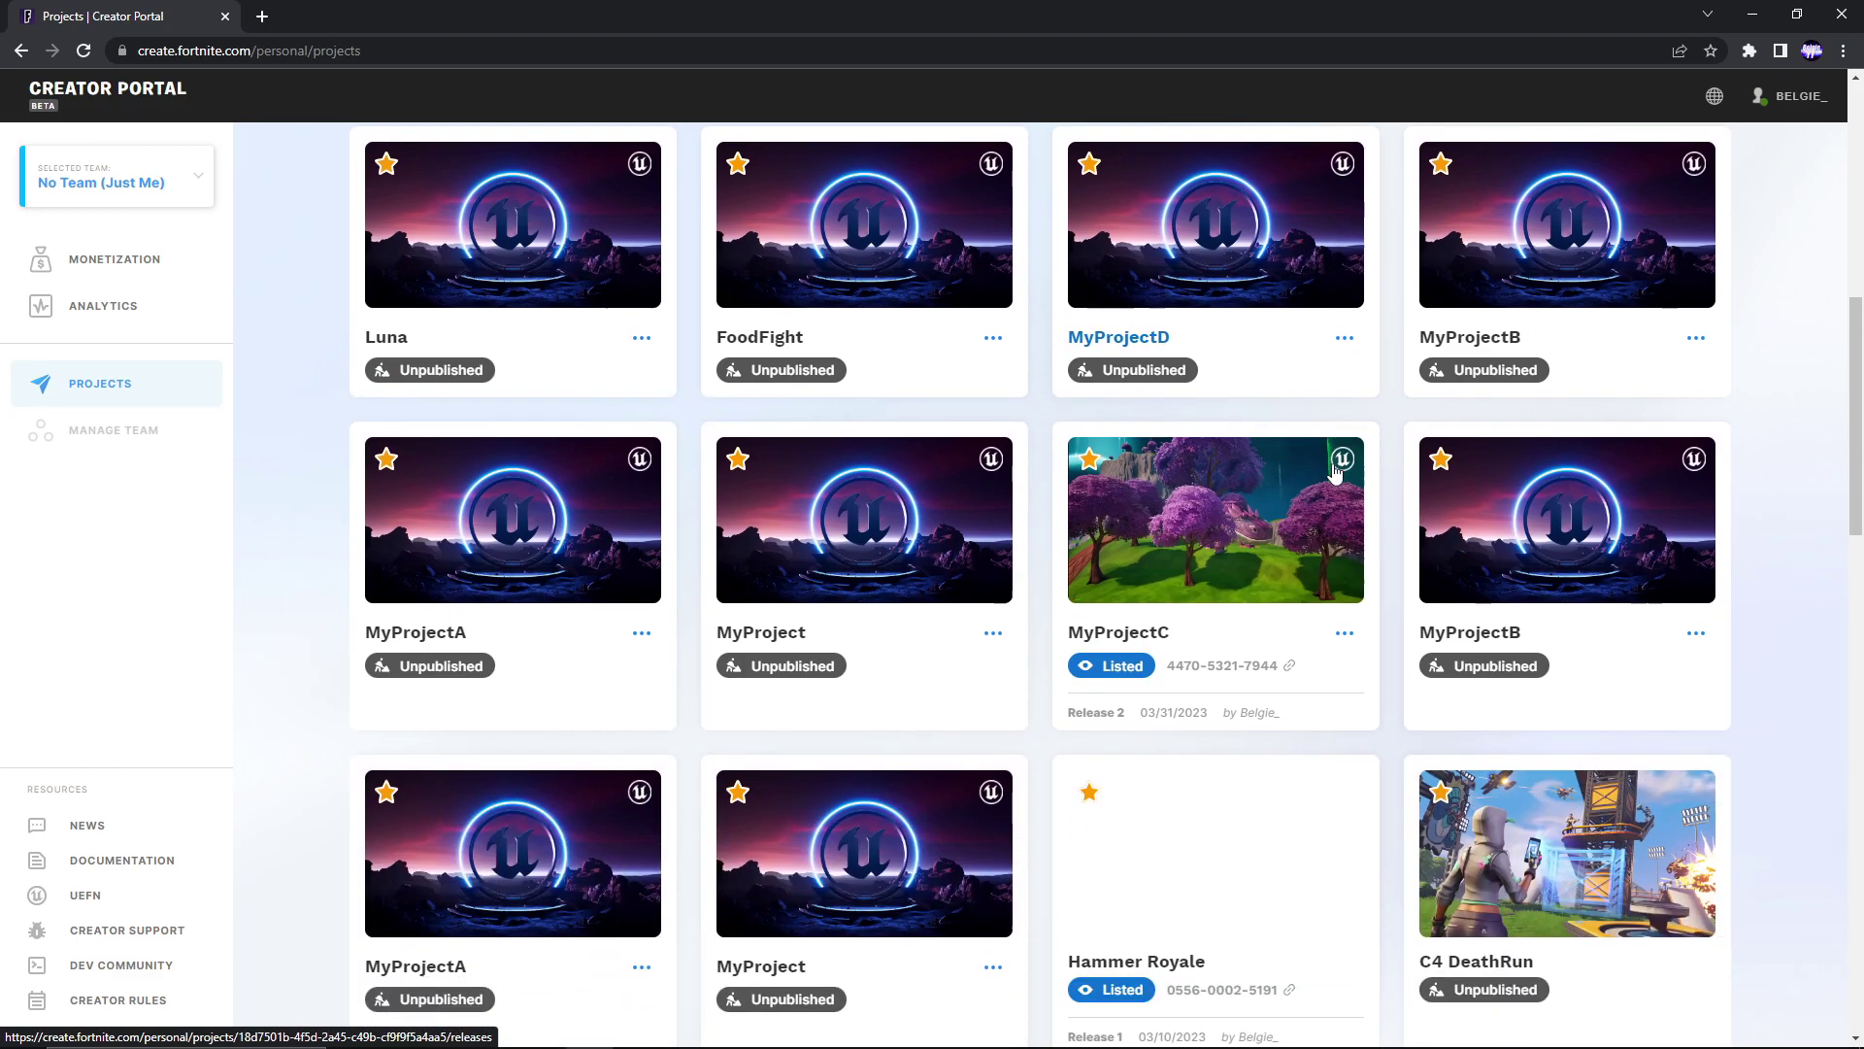
pyautogui.click(1130, 636)
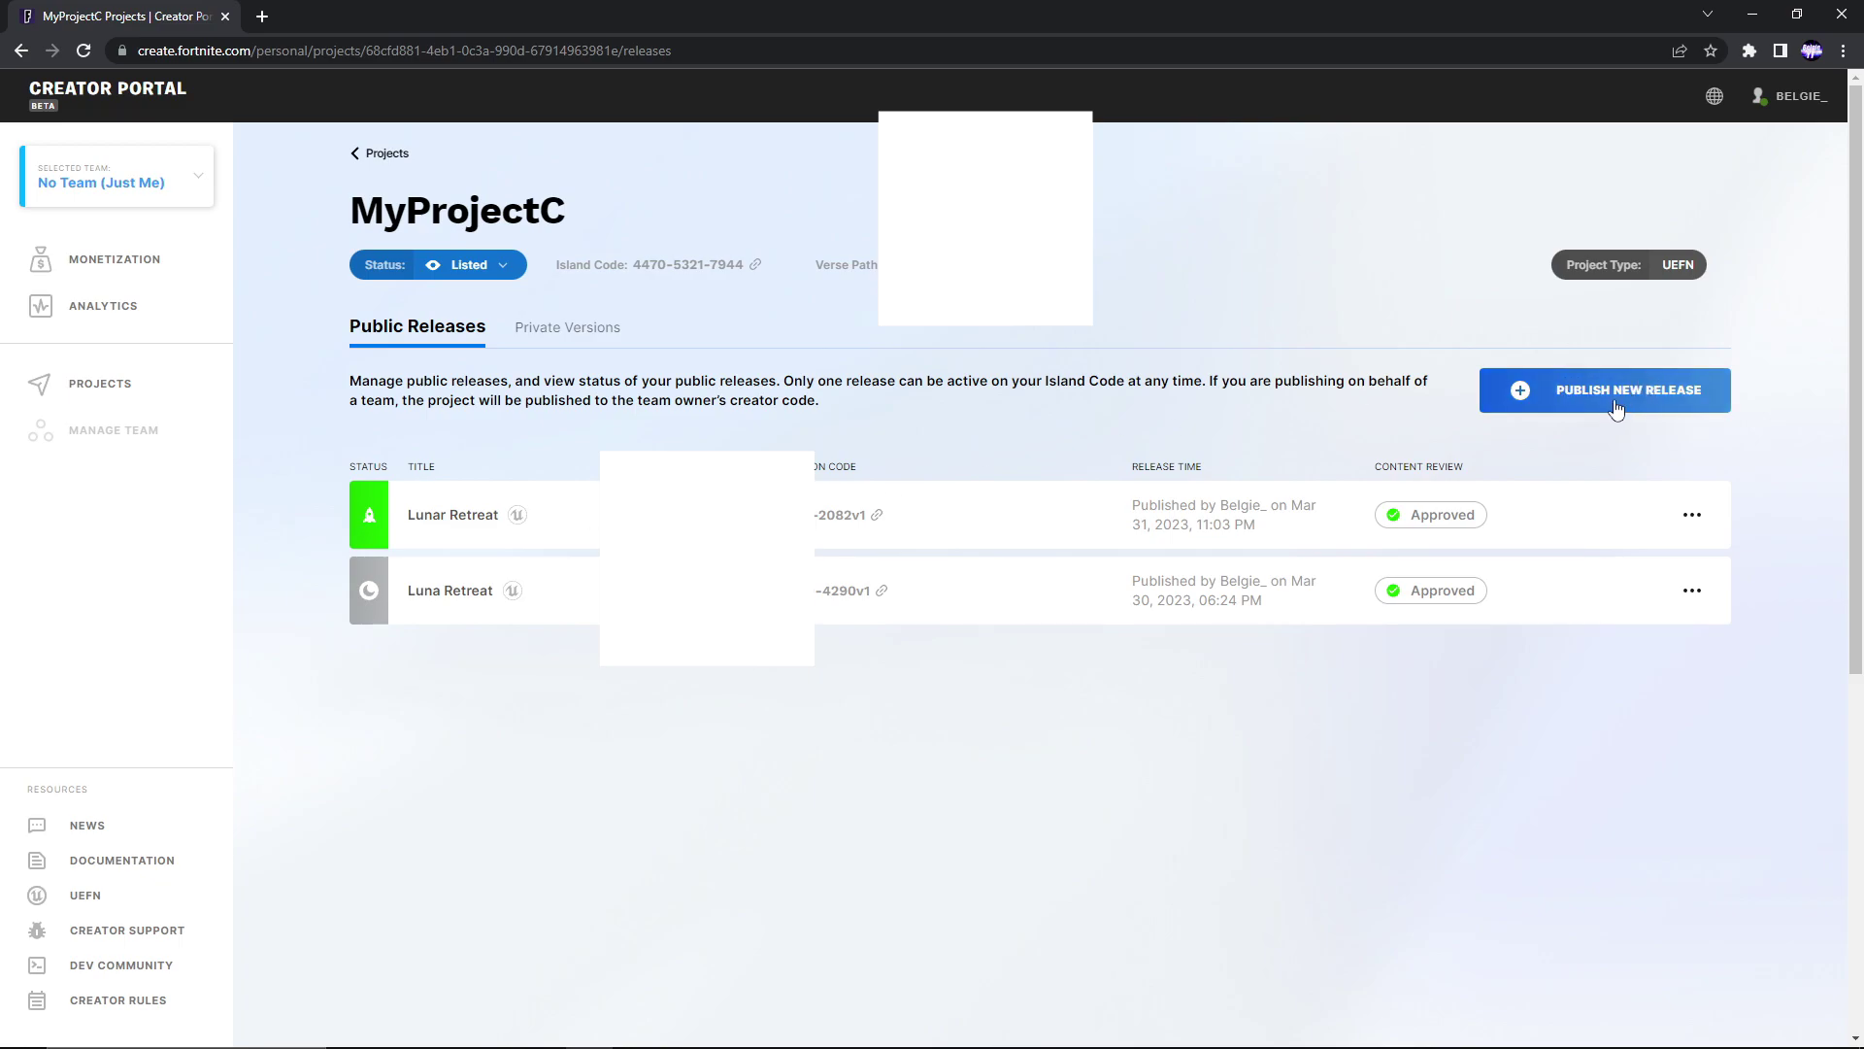
pyautogui.click(561, 331)
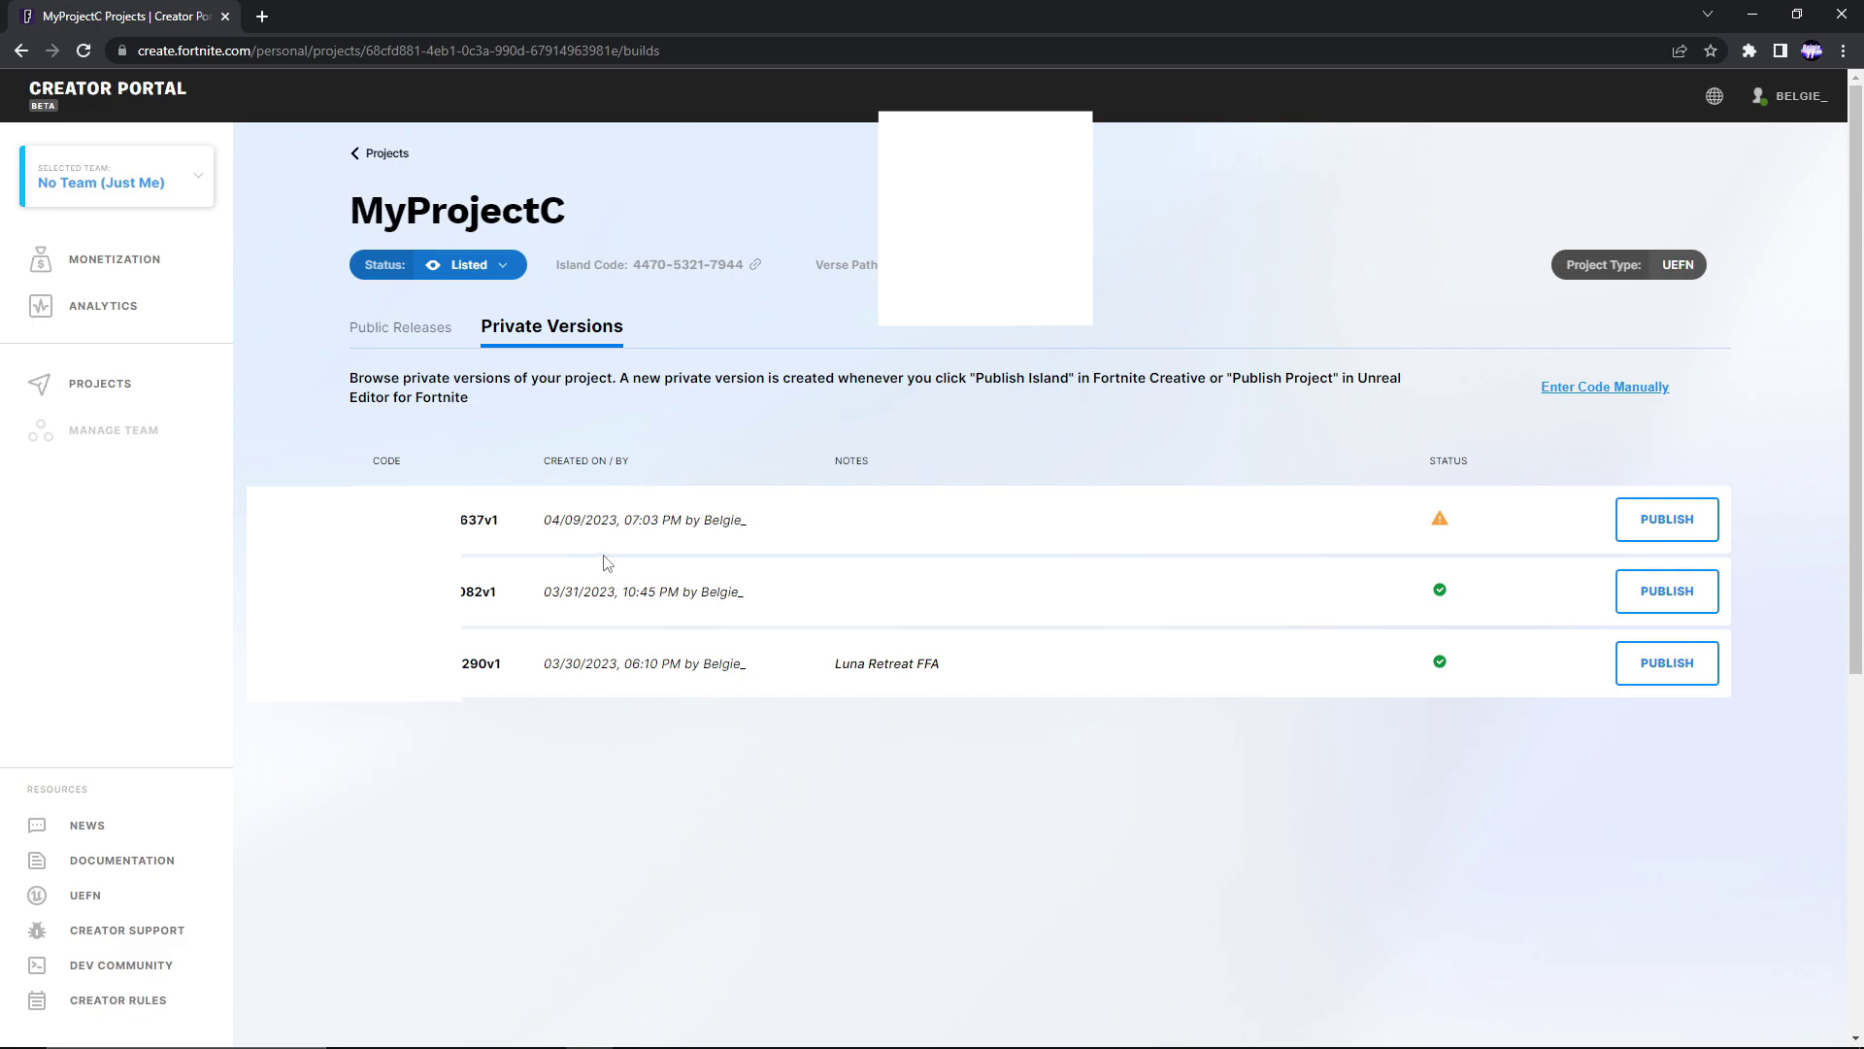
# - Examine the code and status warning of the newest private version, dated 04/09/2023
pyautogui.doubleClick(486, 520)
pyautogui.moveTo(462, 520); pyautogui.dragTo(499, 520)
pyautogui.click(1096, 438)
pyautogui.moveTo(1433, 526)
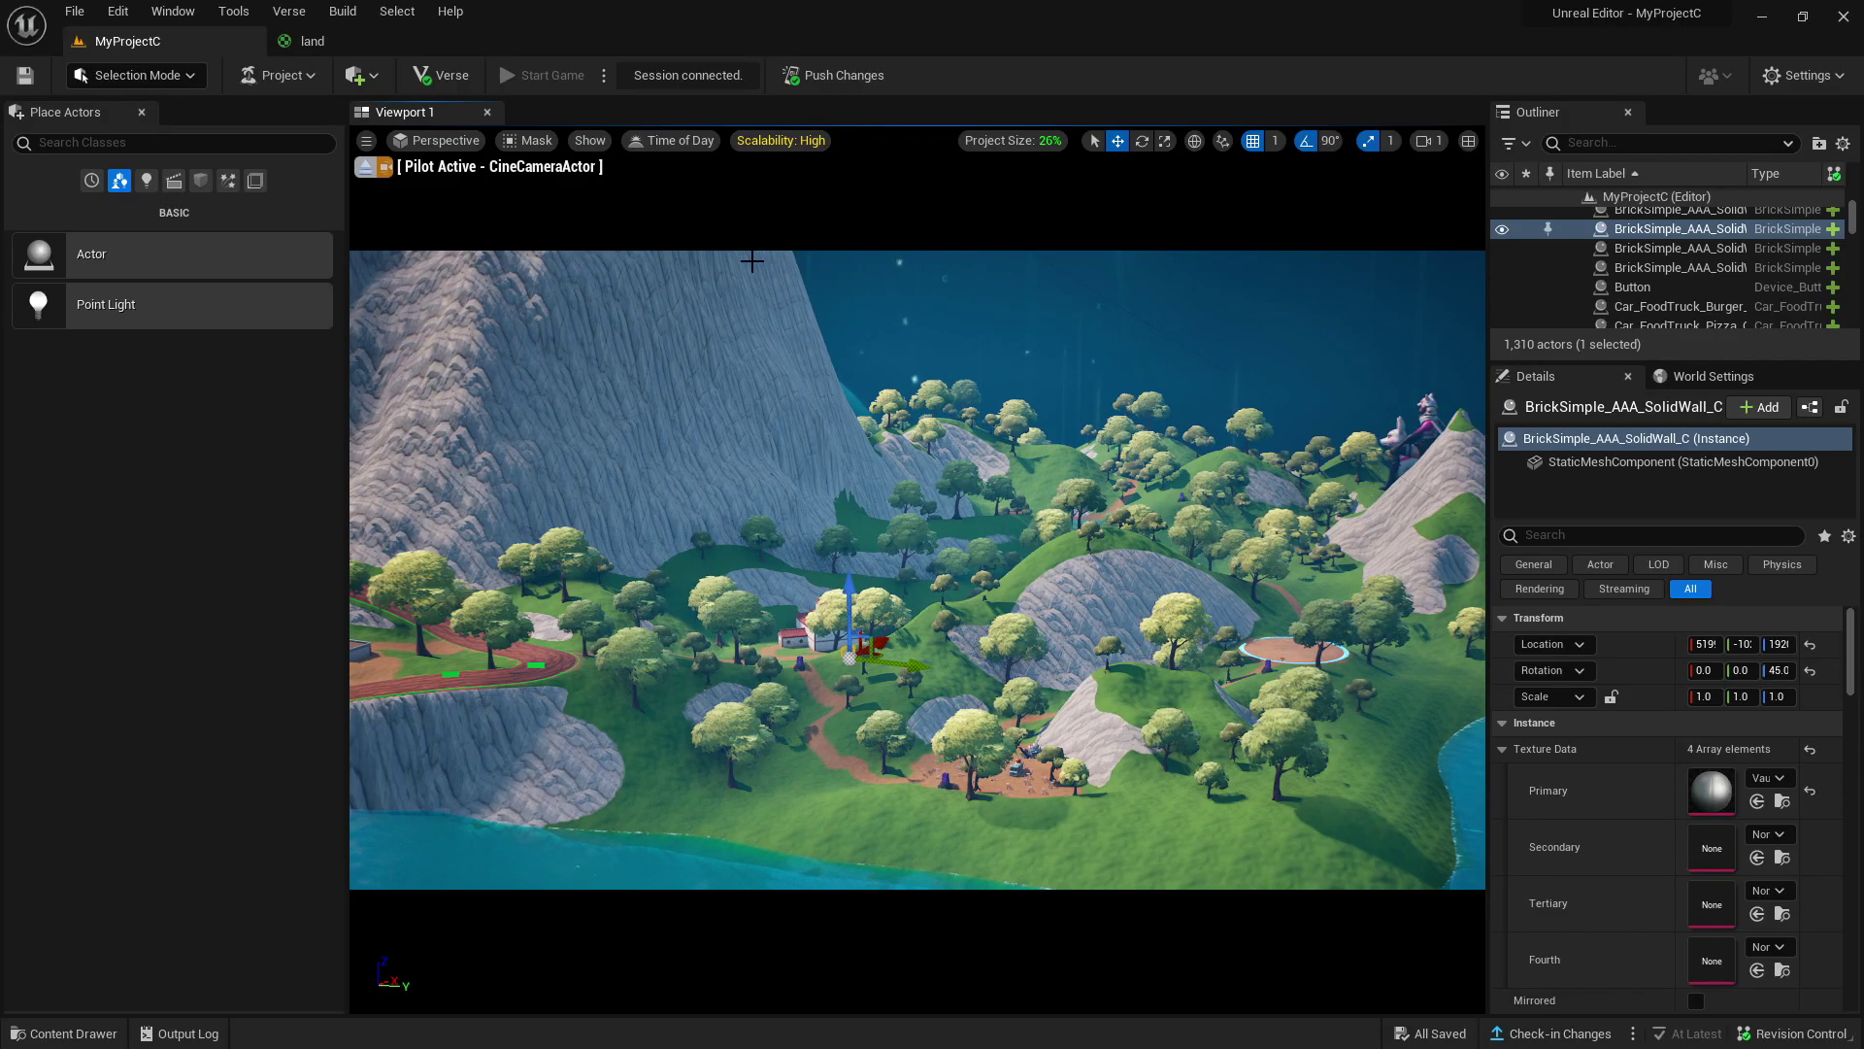
# - Run the memory calculation for MyProjectC from the Unreal Editor and dismiss its result
pyautogui.click(283, 77)
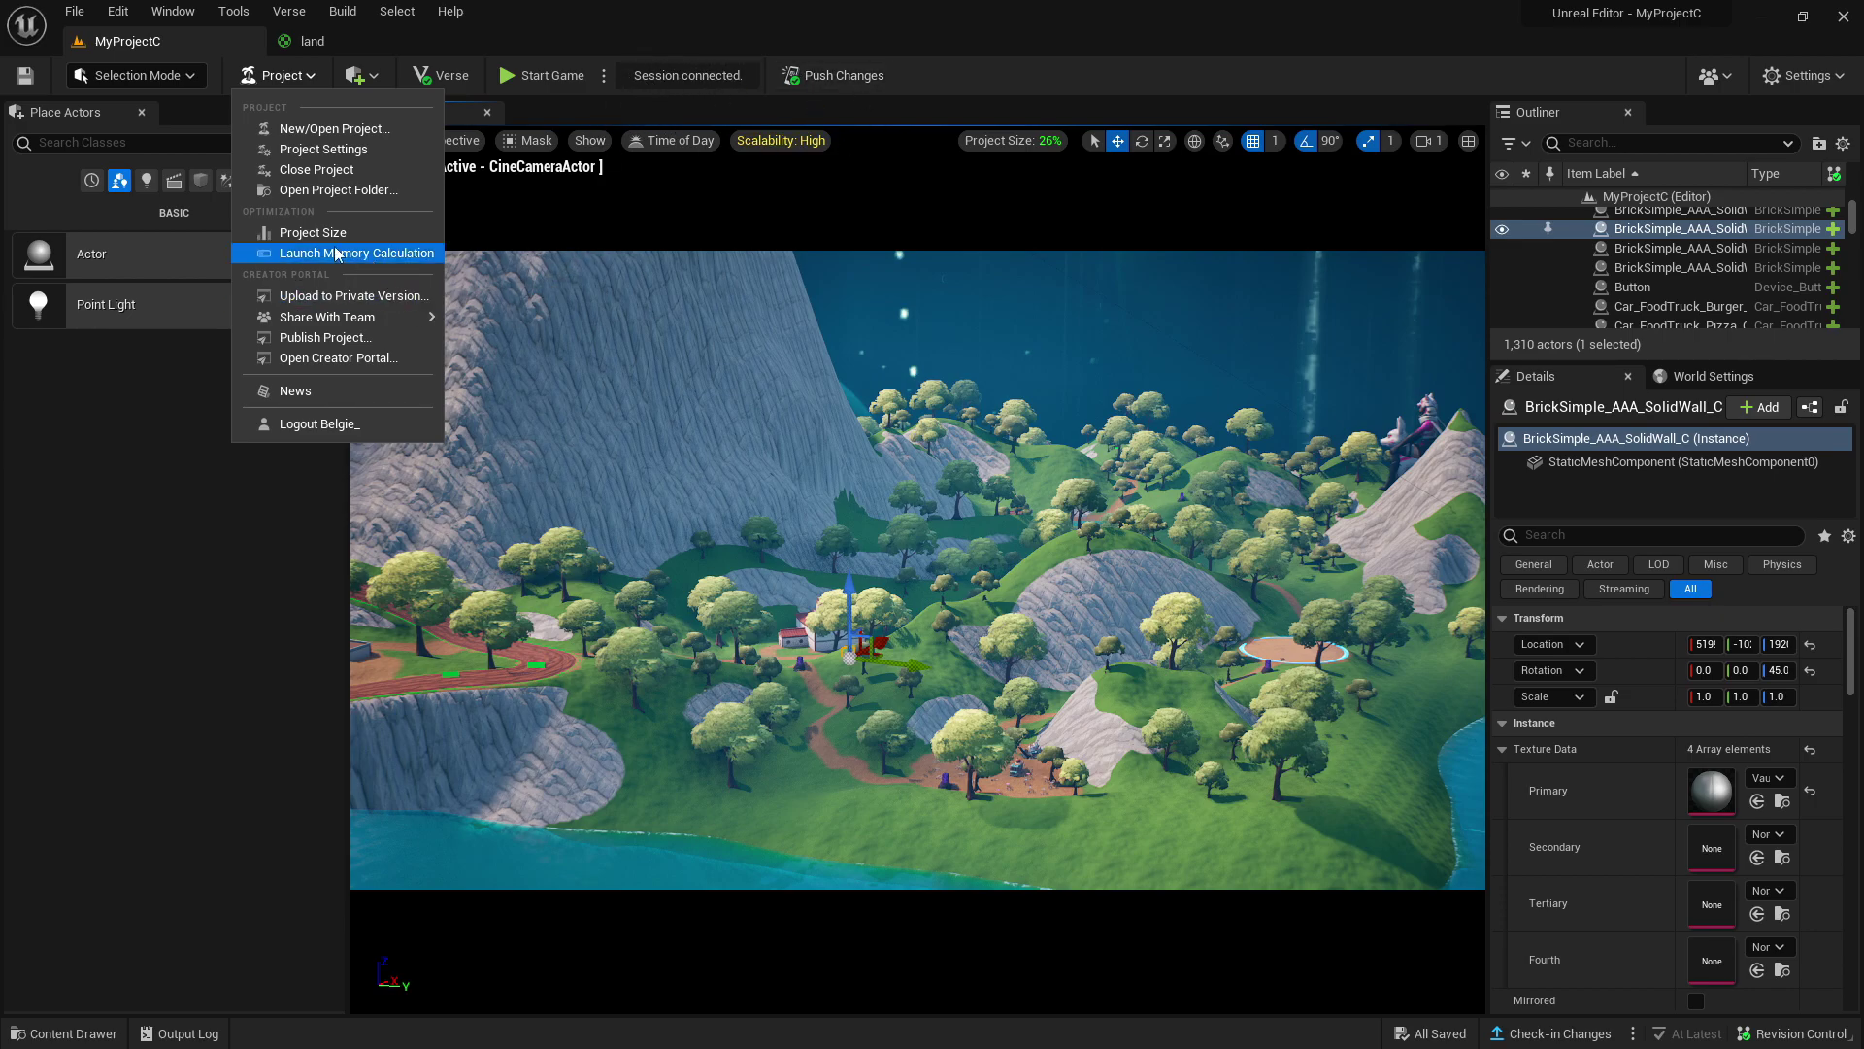
pyautogui.press('Escape')
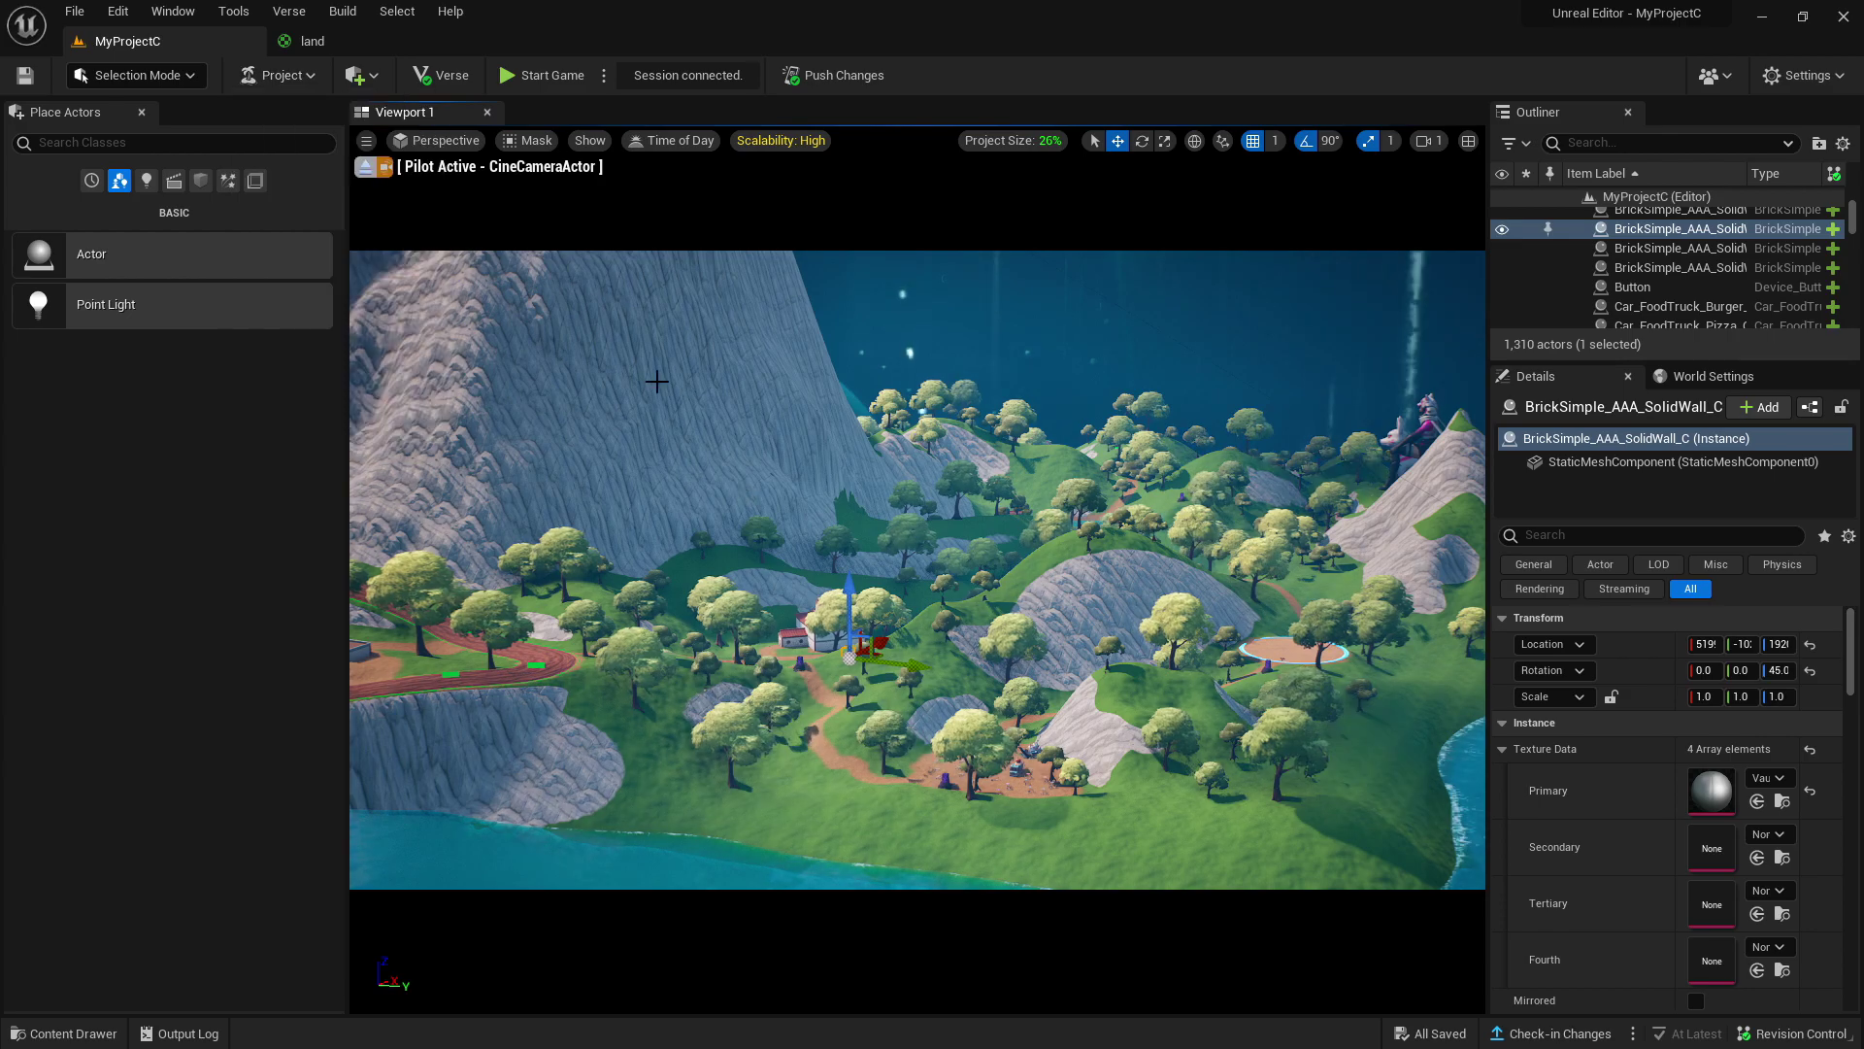
pyautogui.click(281, 75)
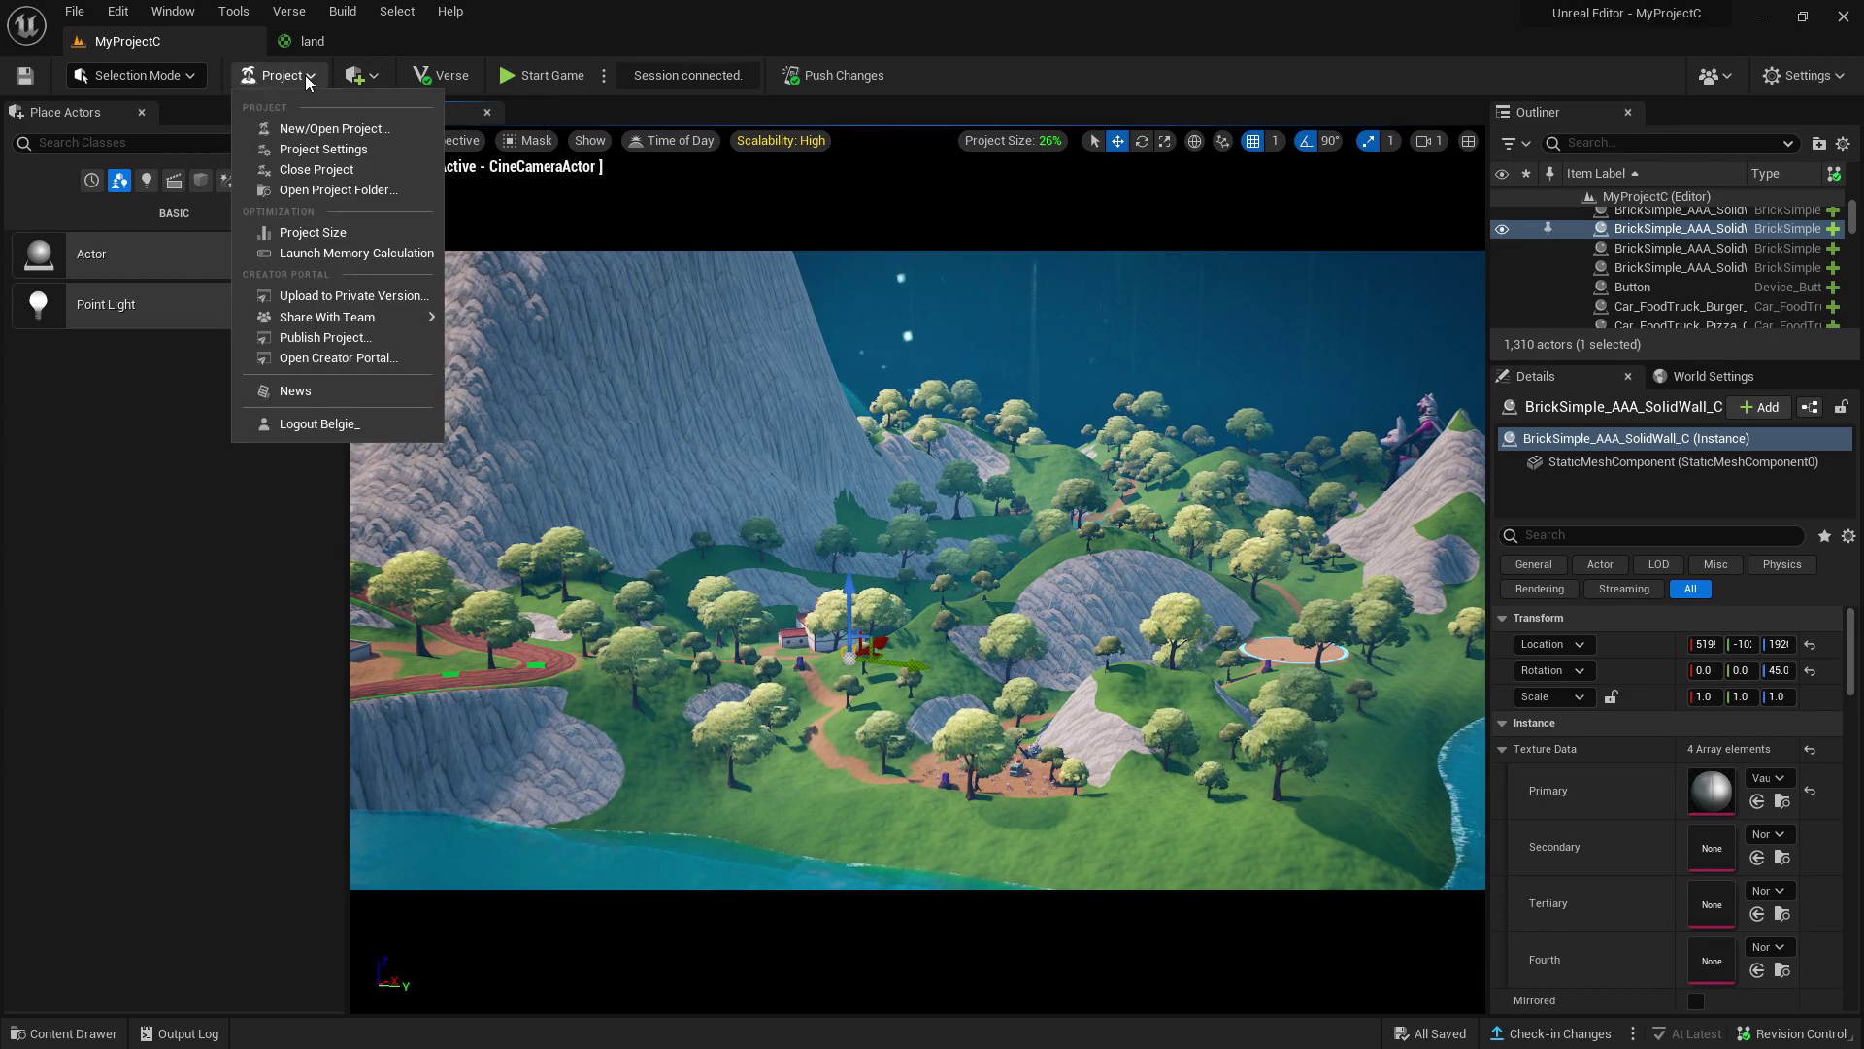
pyautogui.click(340, 250)
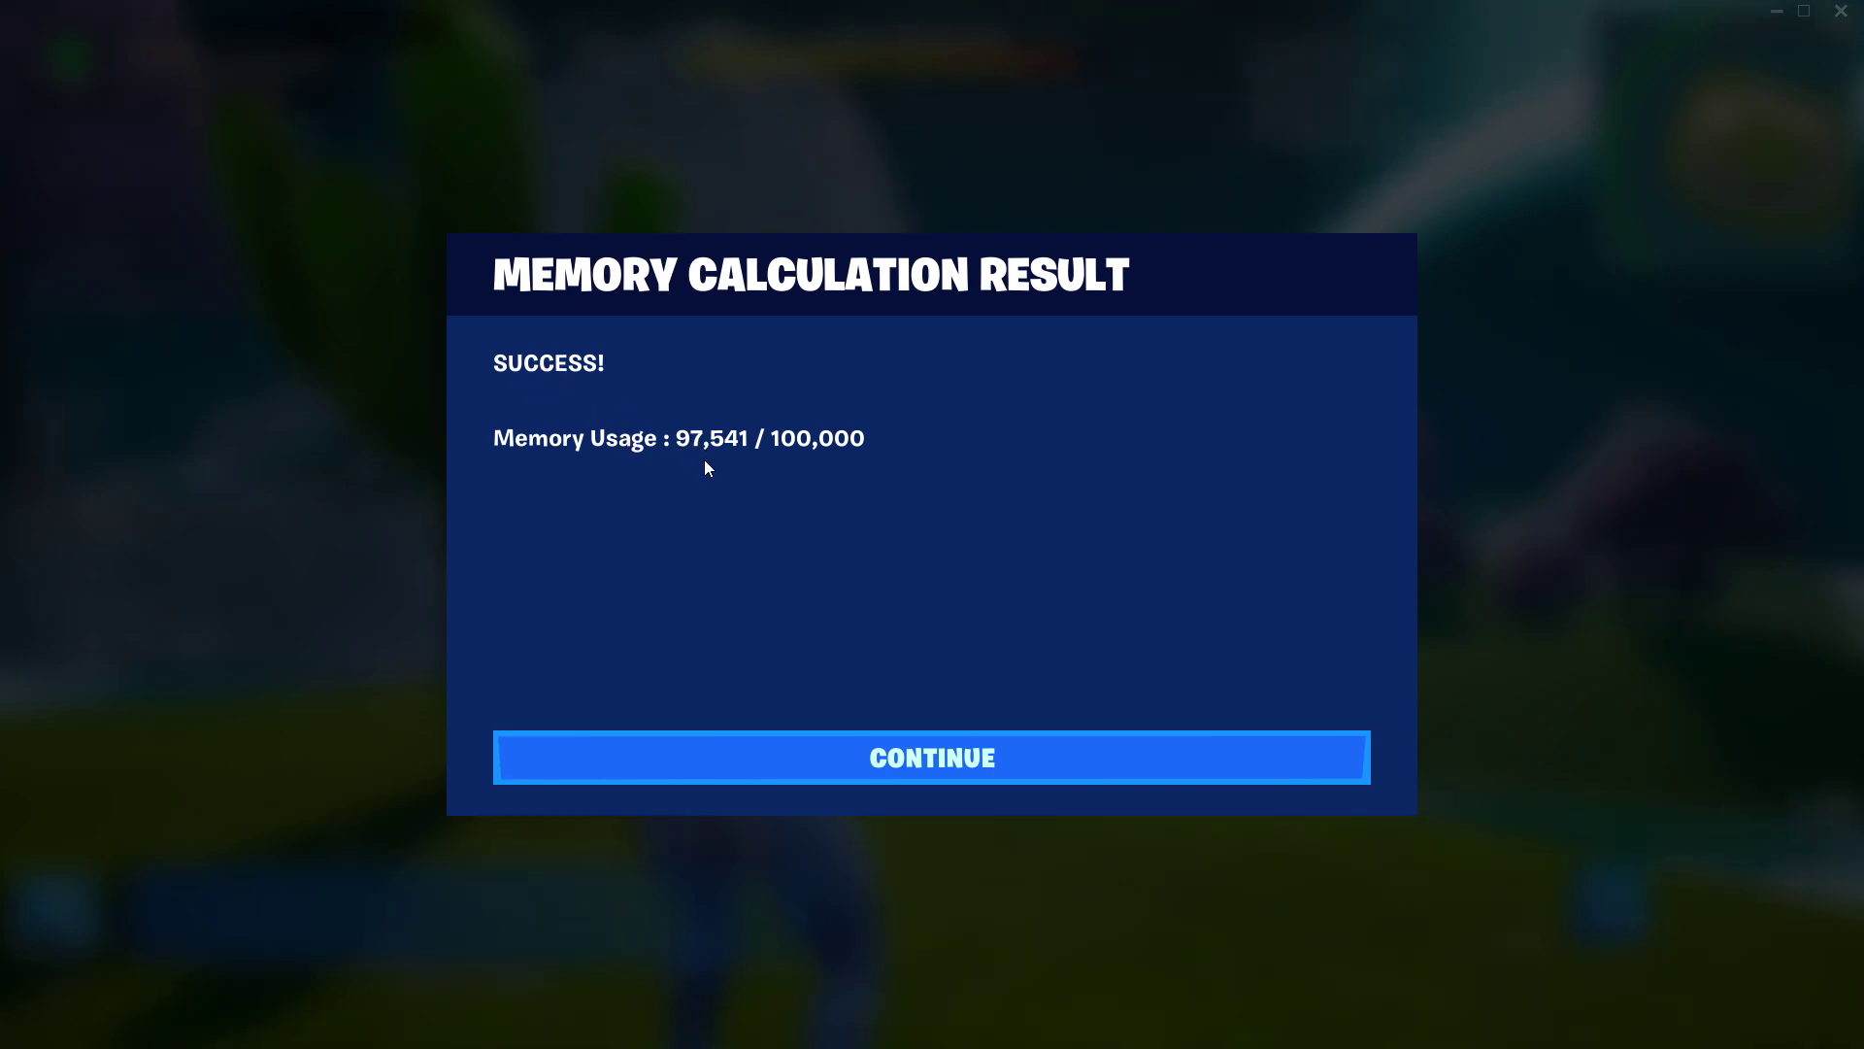
pyautogui.click(903, 754)
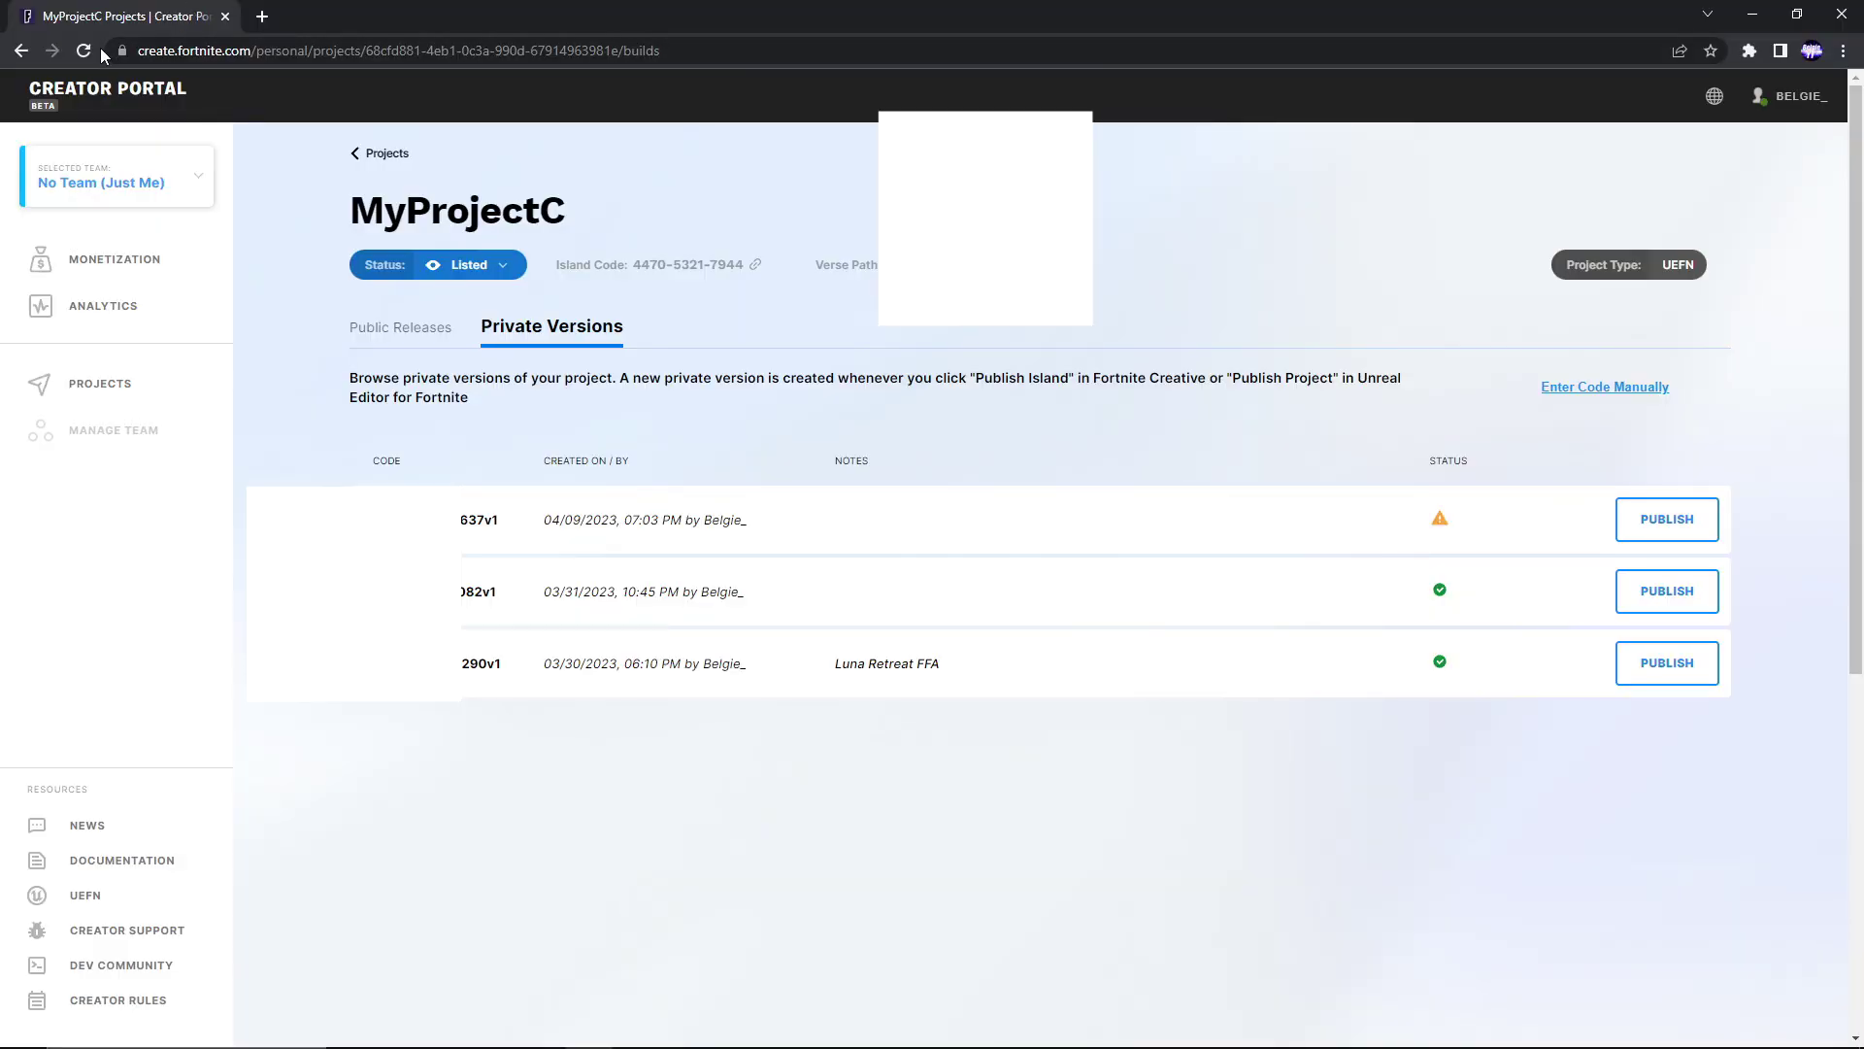
# - Reload MyProjectC's private versions in the Creator Portal, check the newest version's status and start publishing it
pyautogui.click(83, 50)
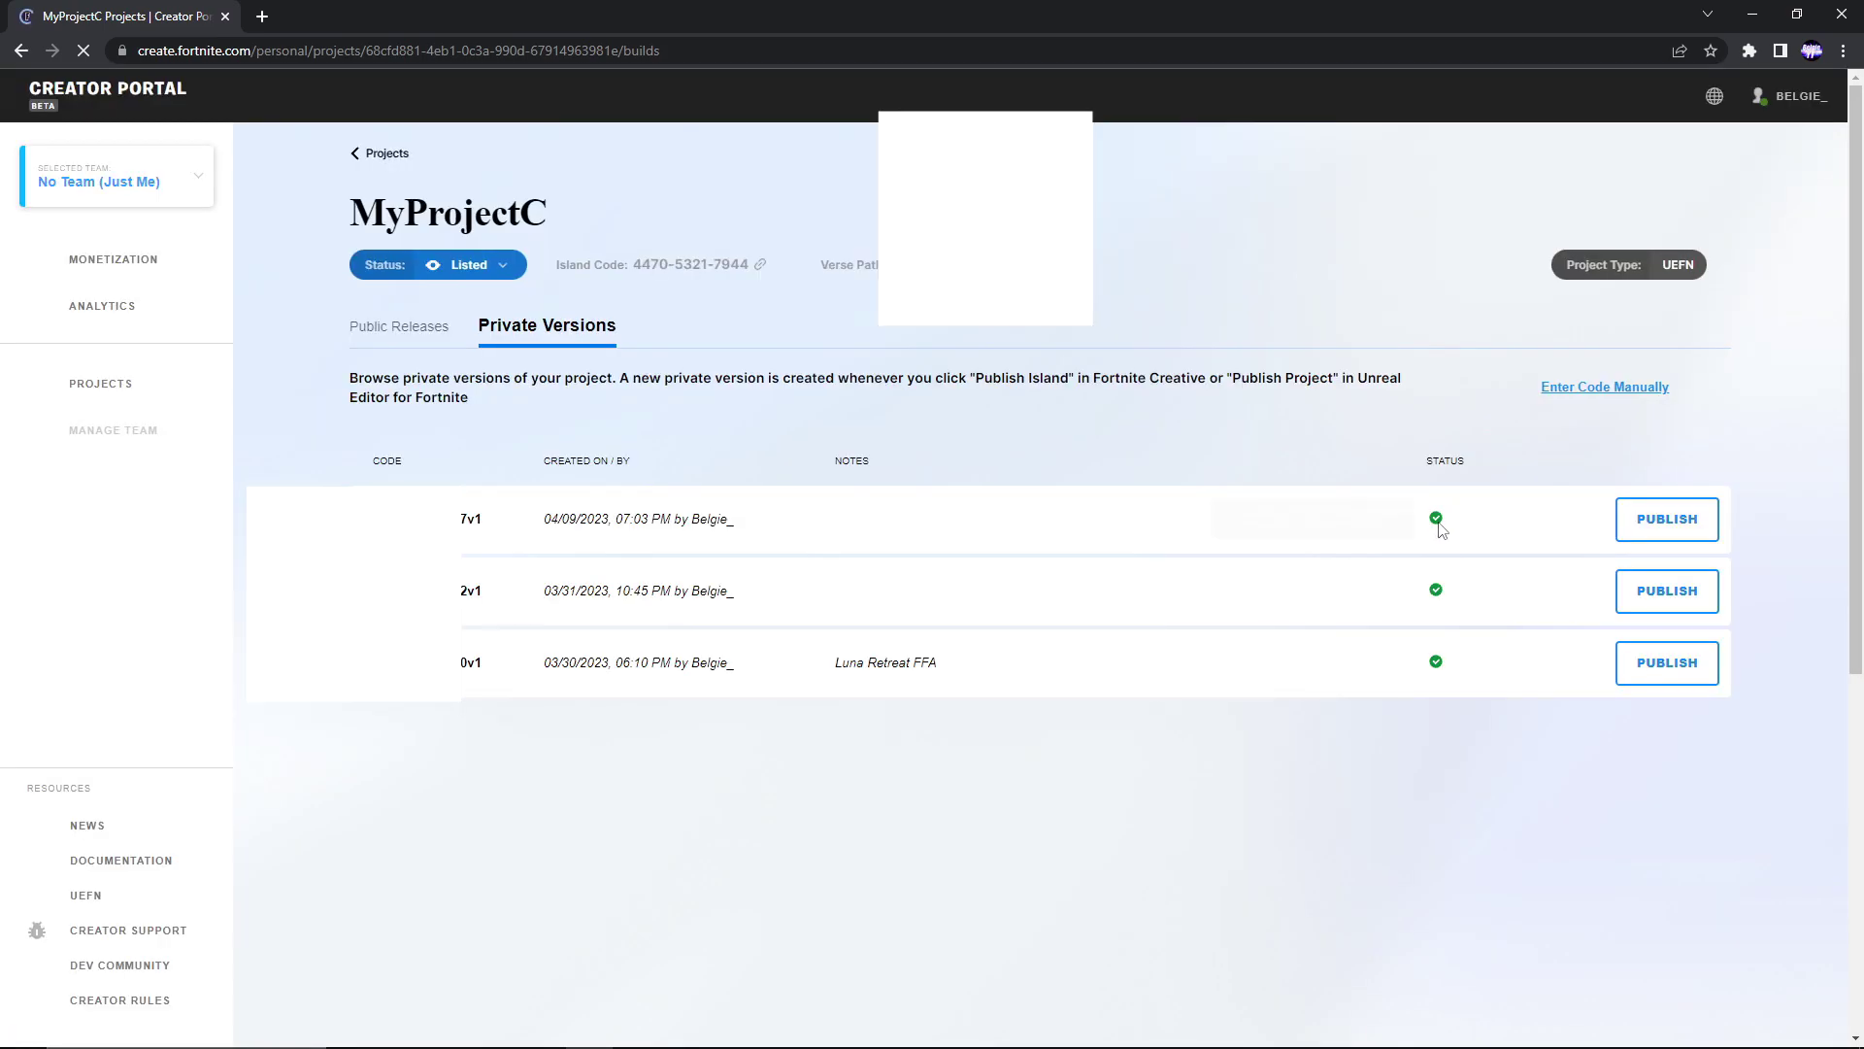
pyautogui.moveTo(1439, 527)
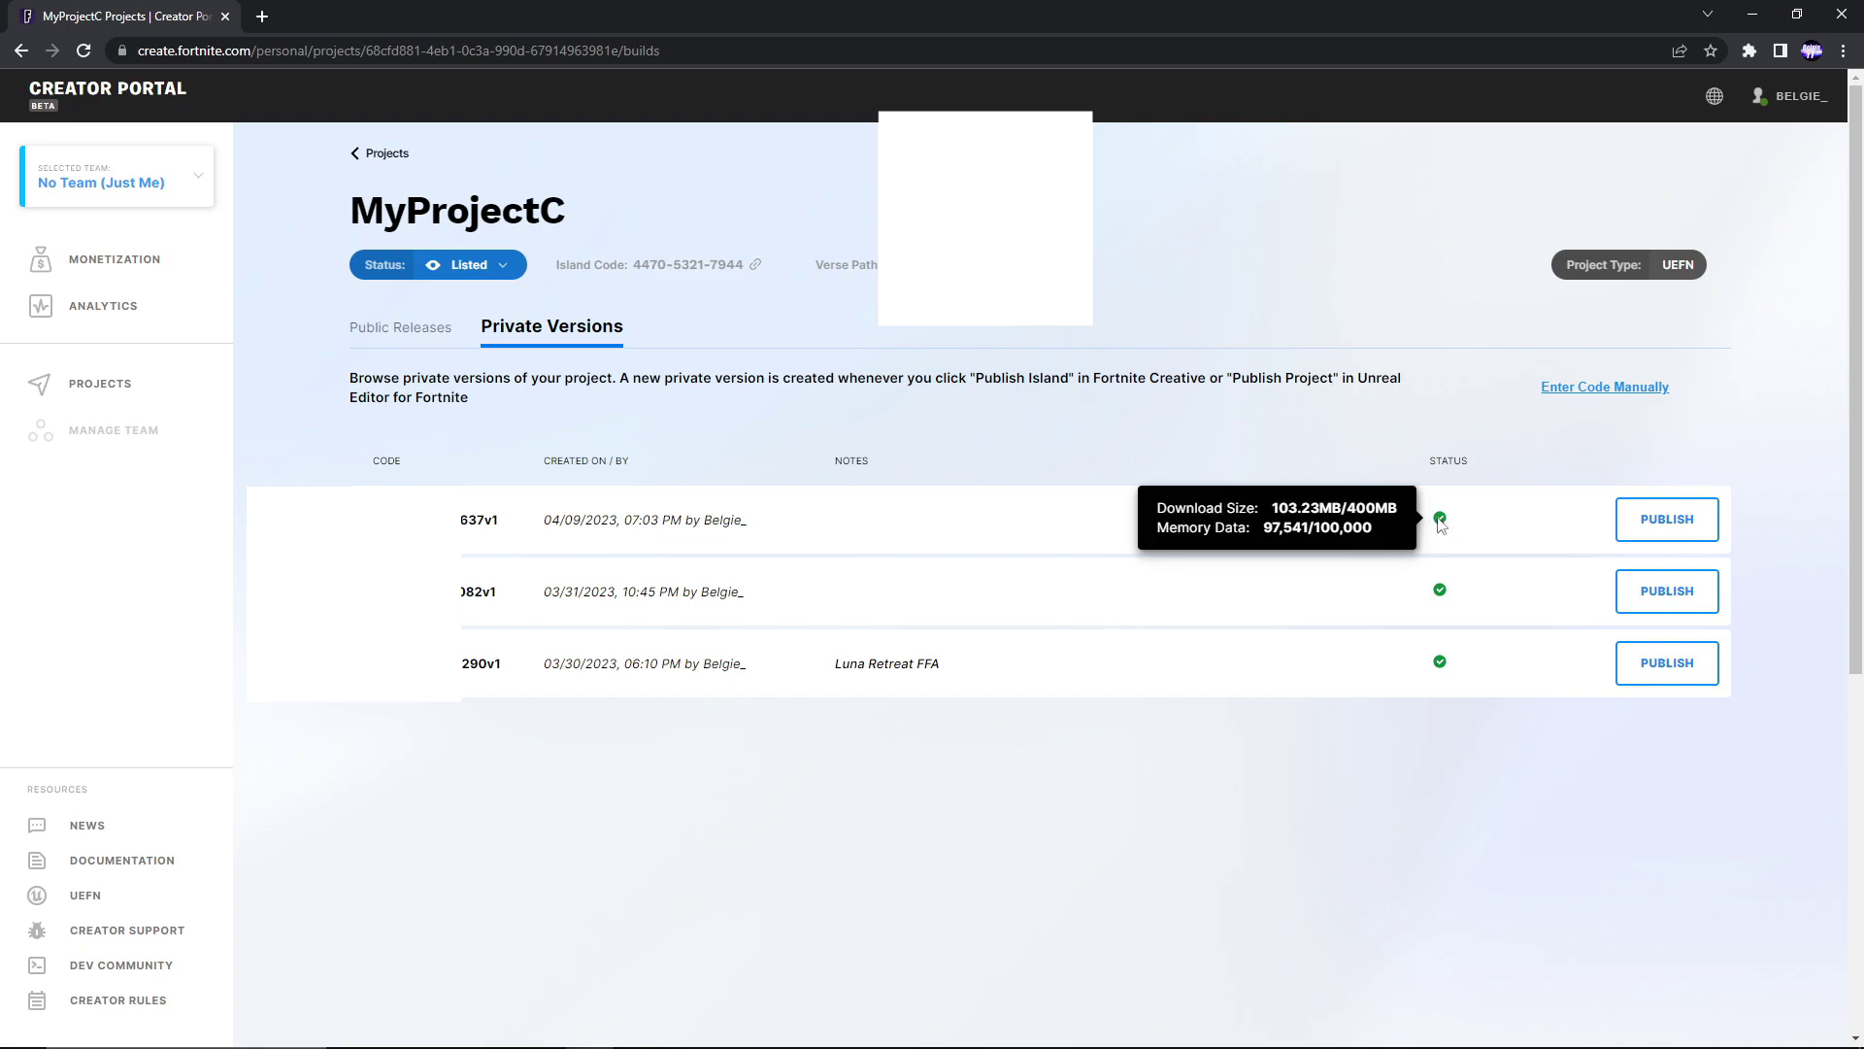
pyautogui.click(1638, 521)
# - Review the island title, description, tags and How to Play instructions, and submit the release for publishing with automatic release to the island code
pyautogui.scroll(-1, 1360, 146)
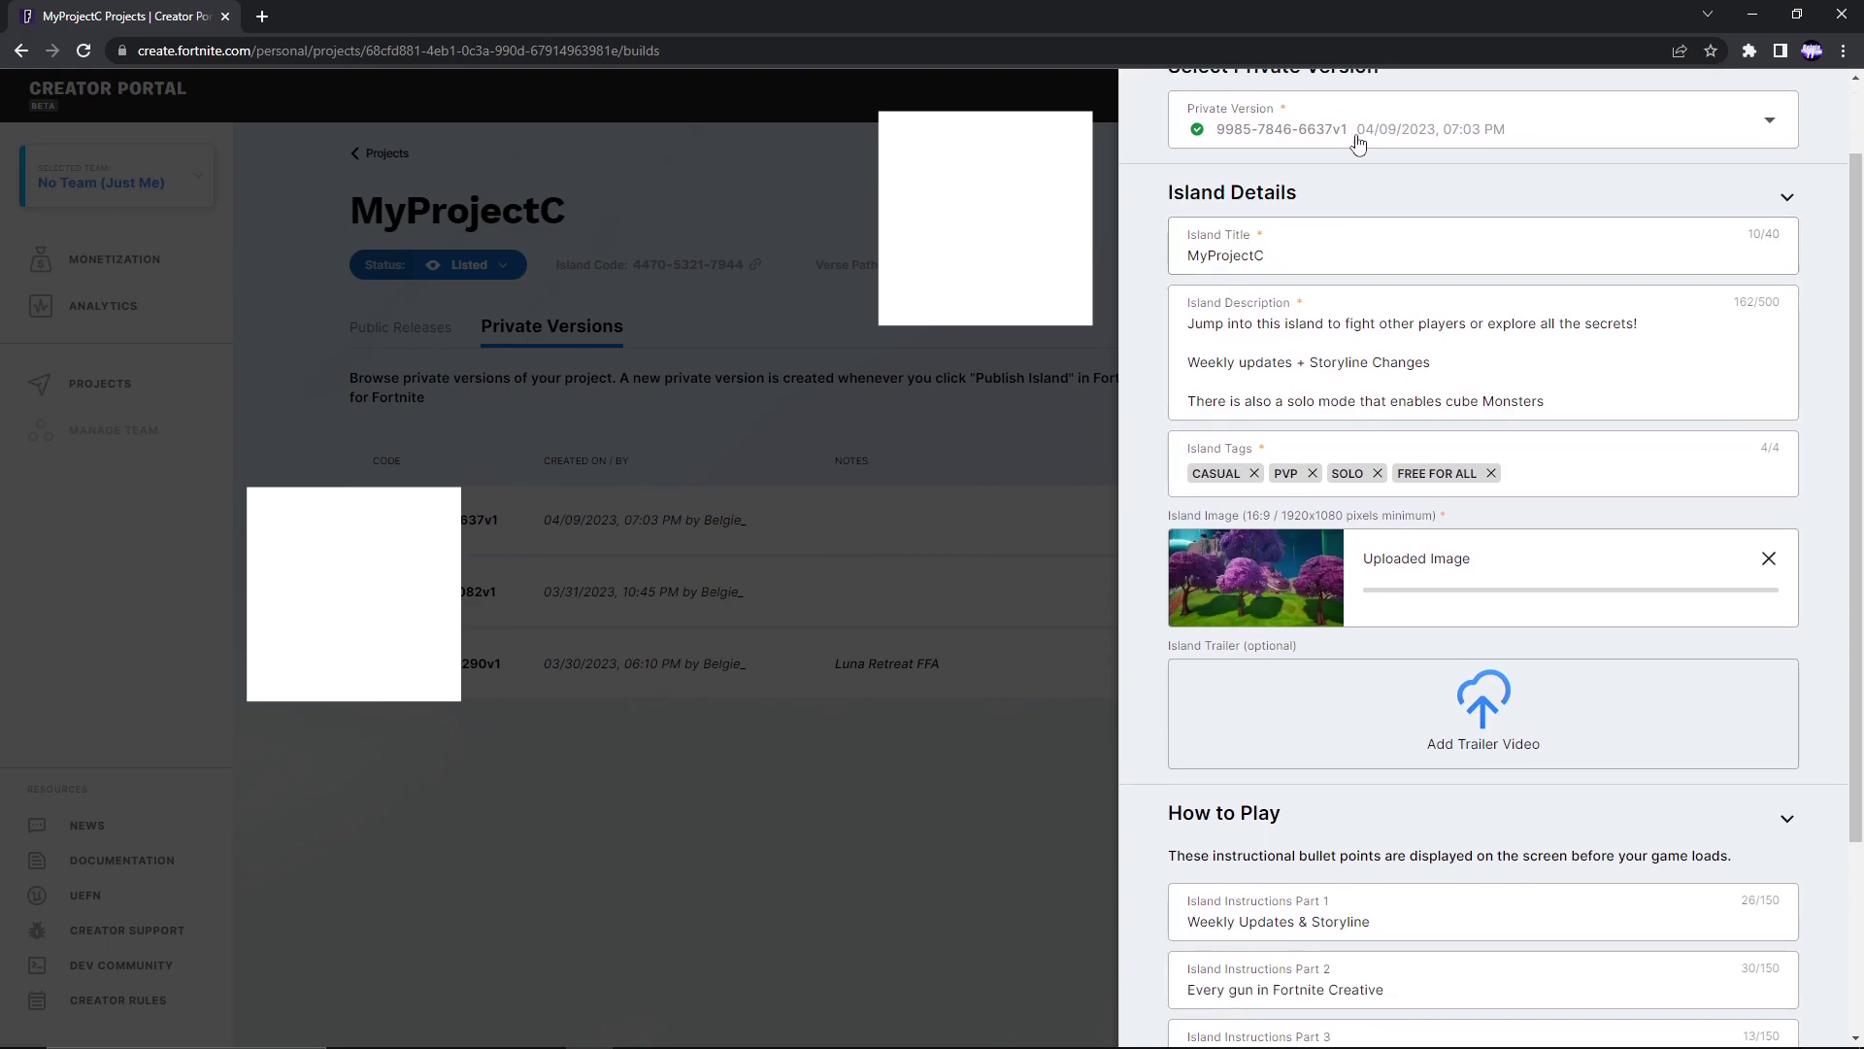
pyautogui.doubleClick(1175, 255)
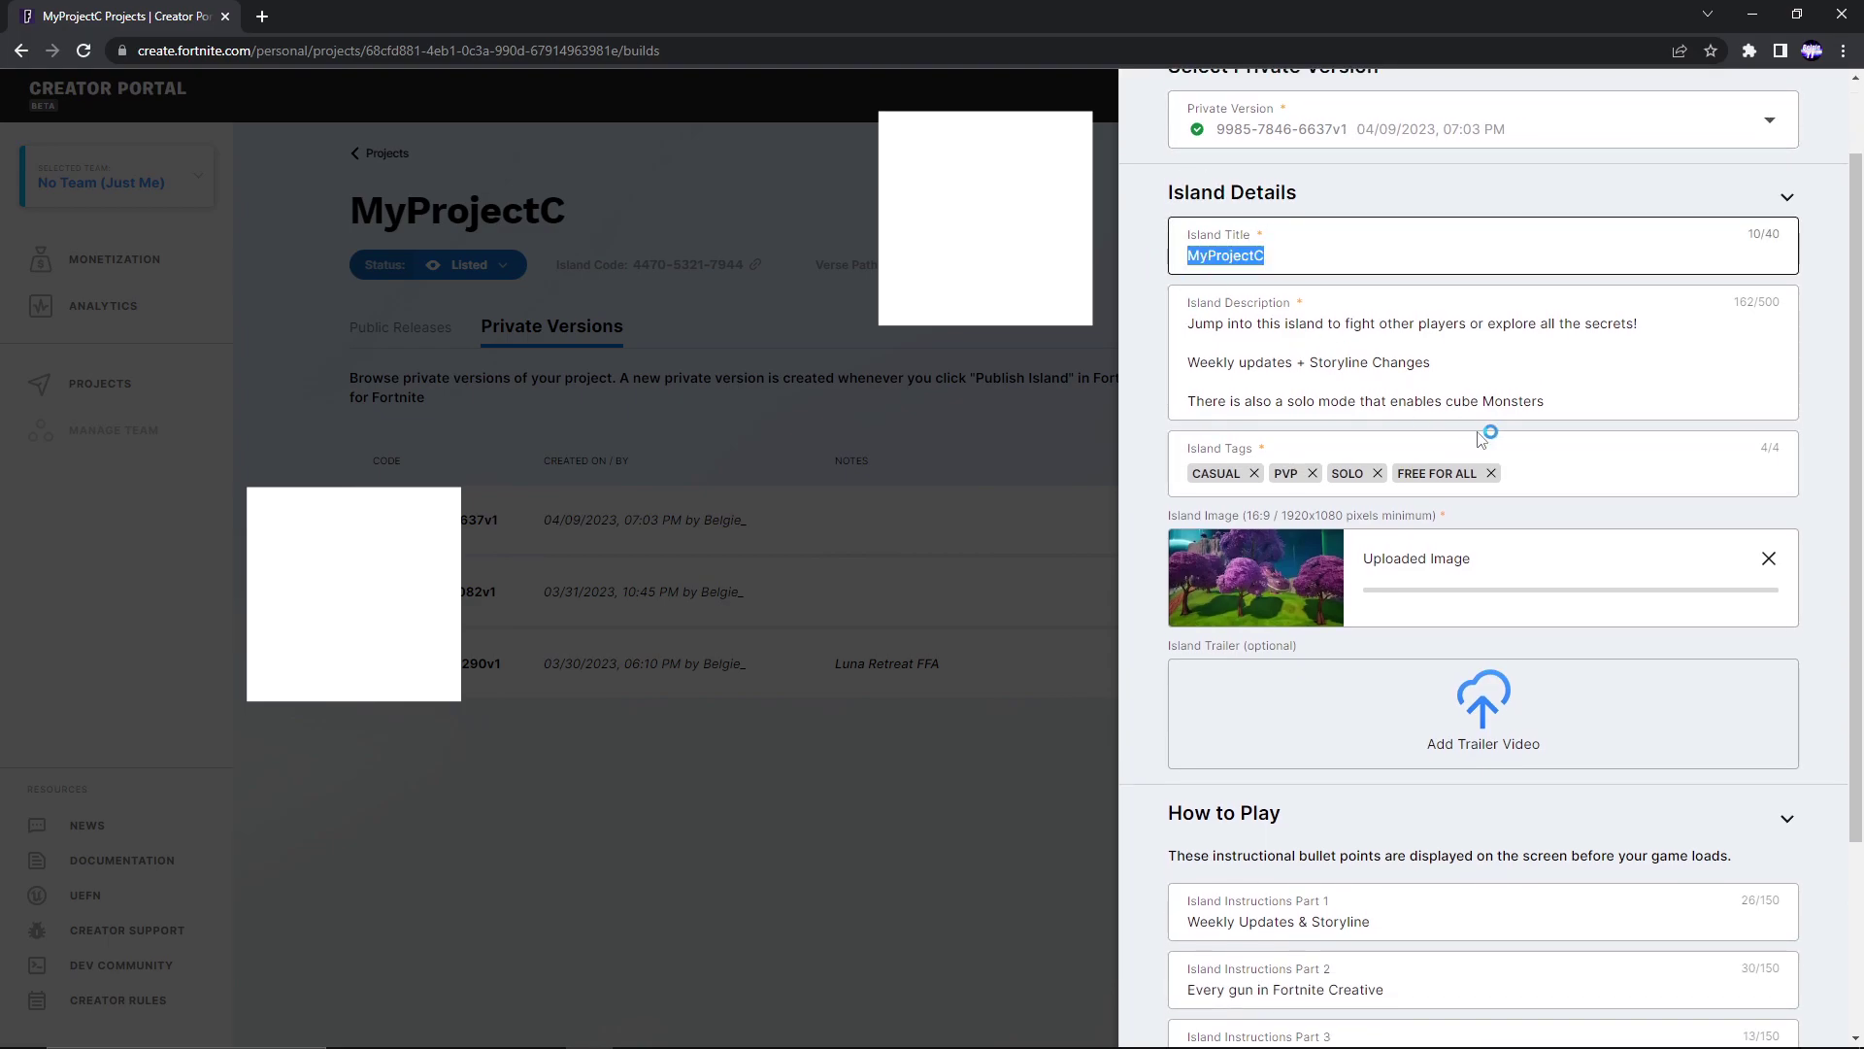
pyautogui.moveTo(1205, 323); pyautogui.dragTo(1349, 485)
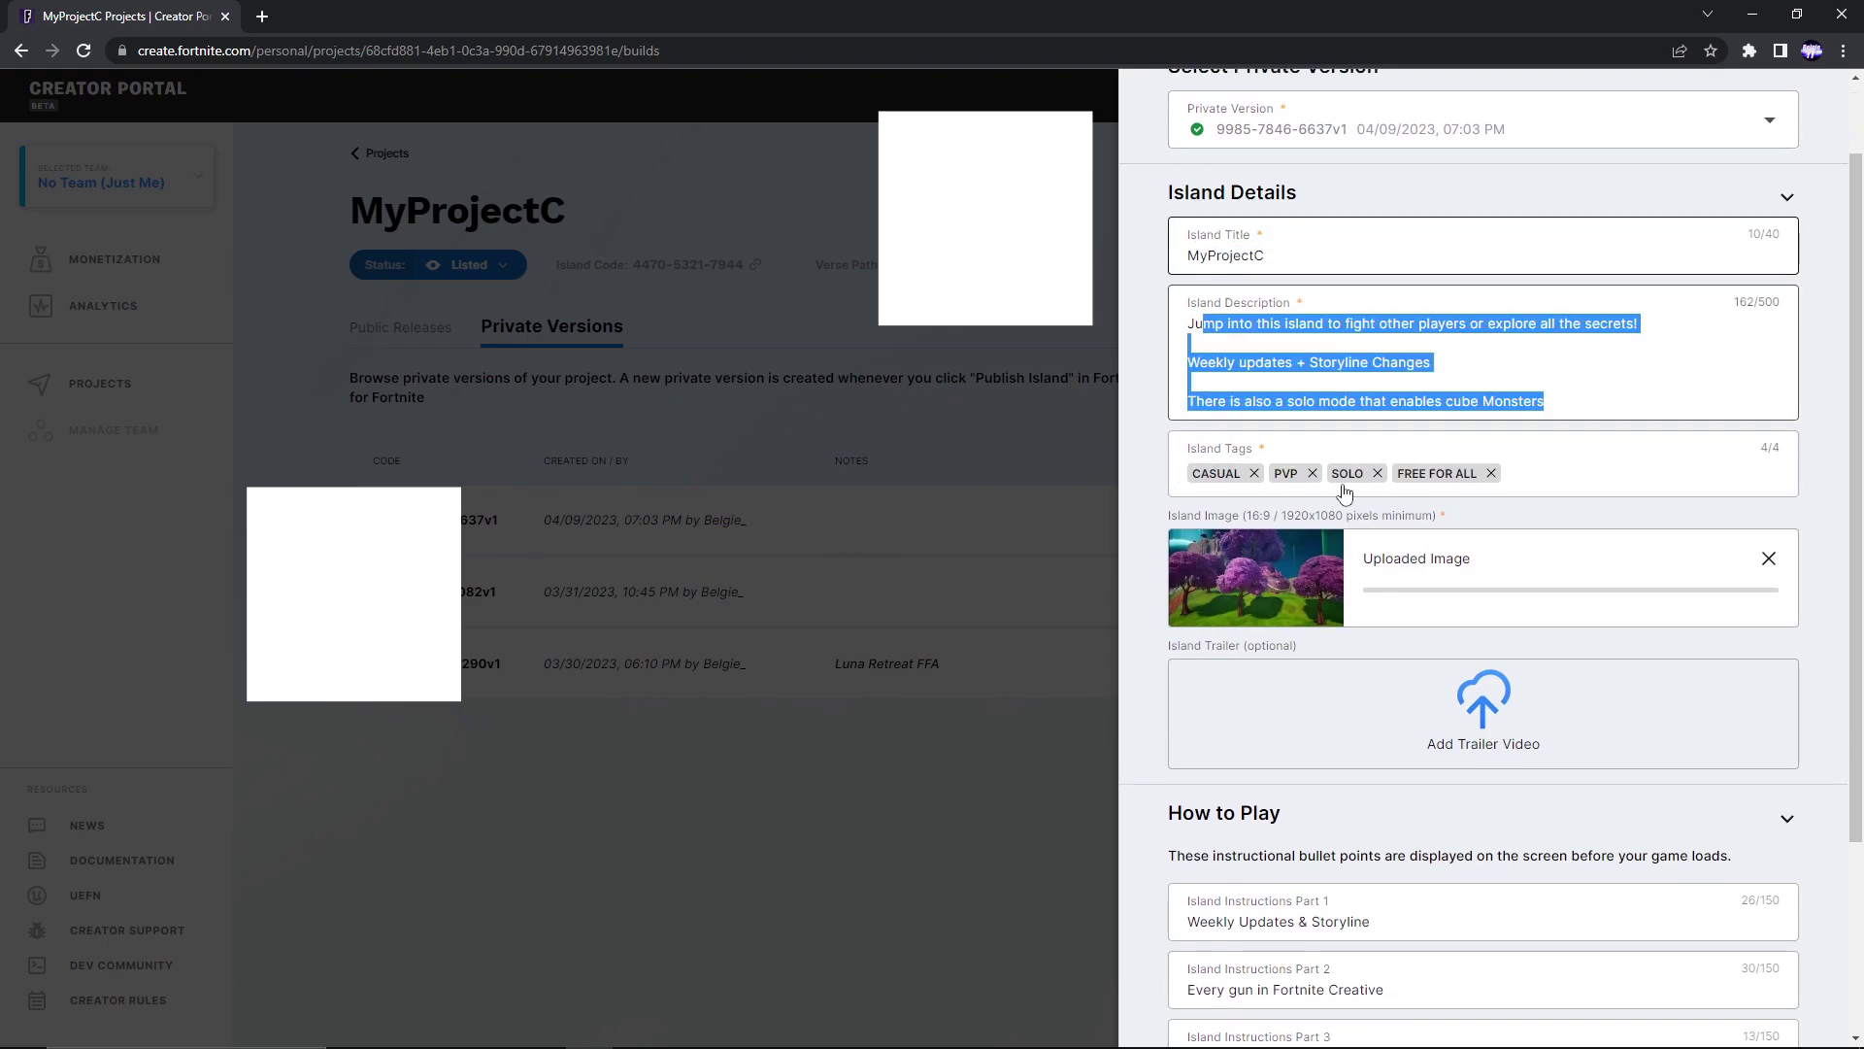
pyautogui.scroll(-3, 1349, 486)
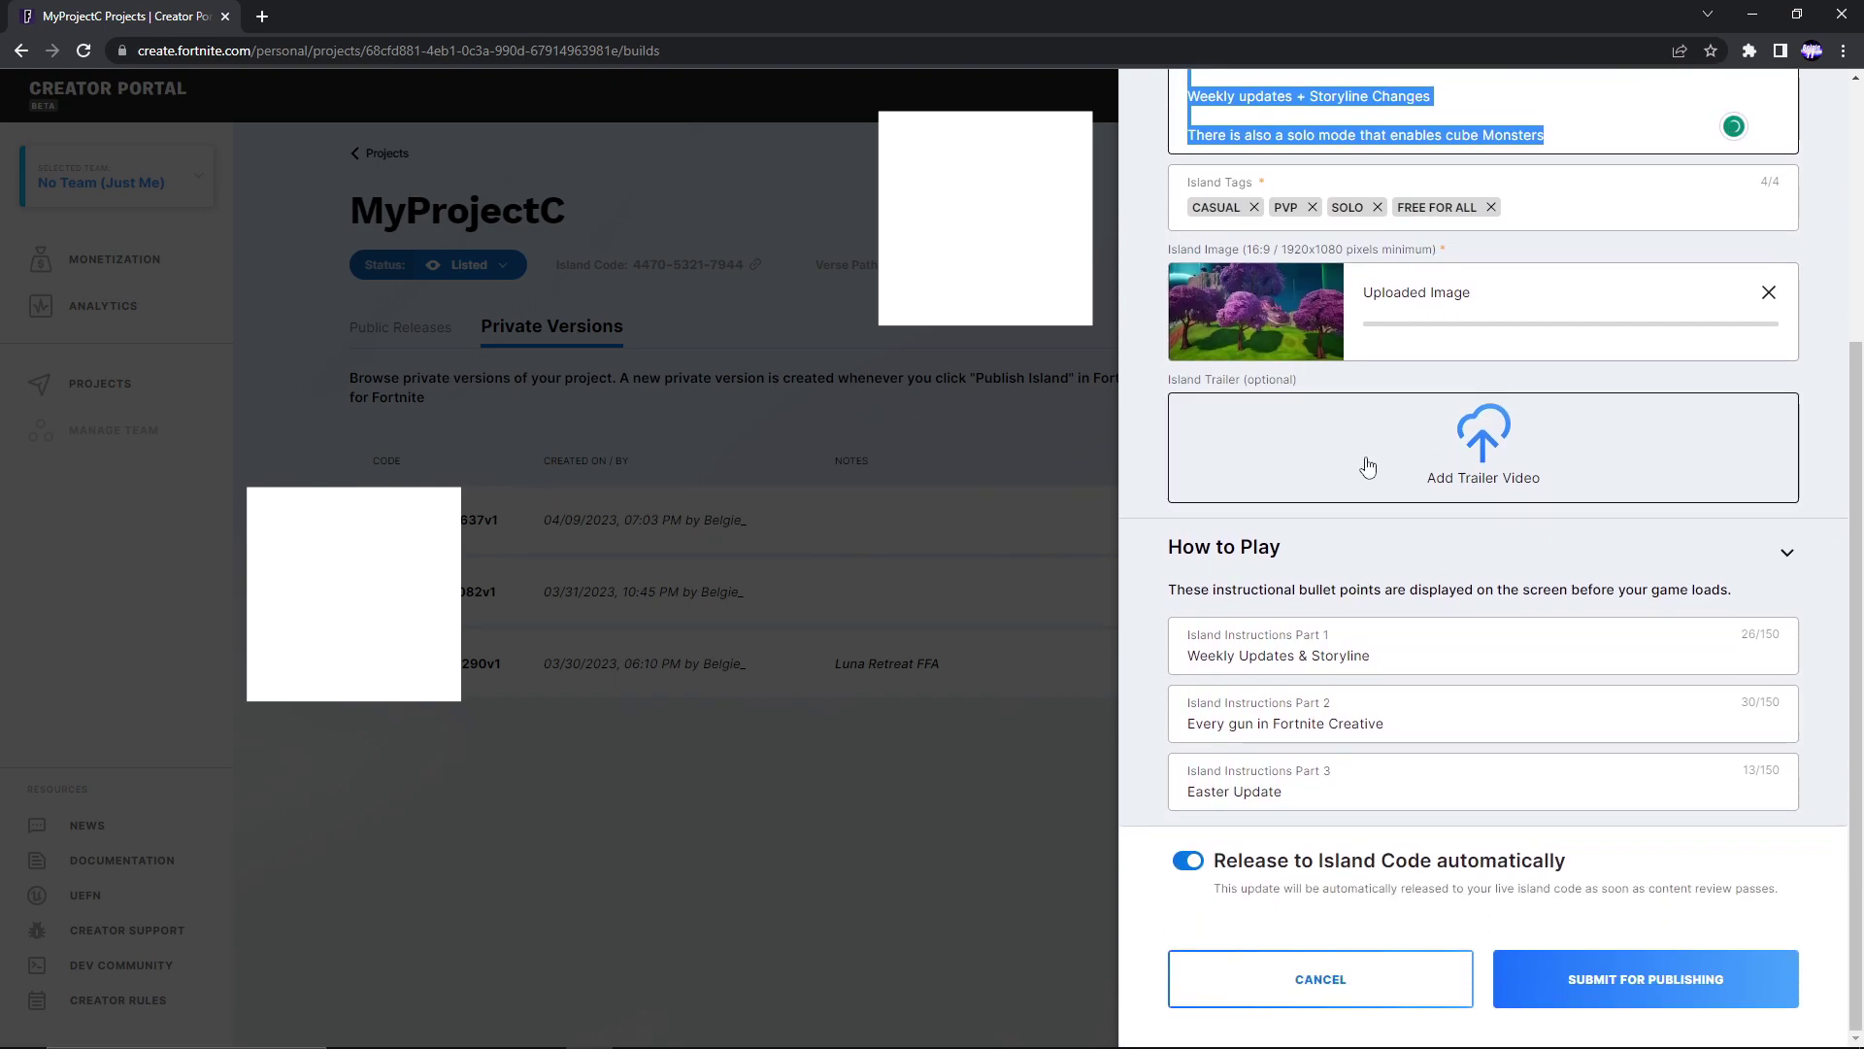
pyautogui.moveTo(1149, 592); pyautogui.dragTo(1600, 613)
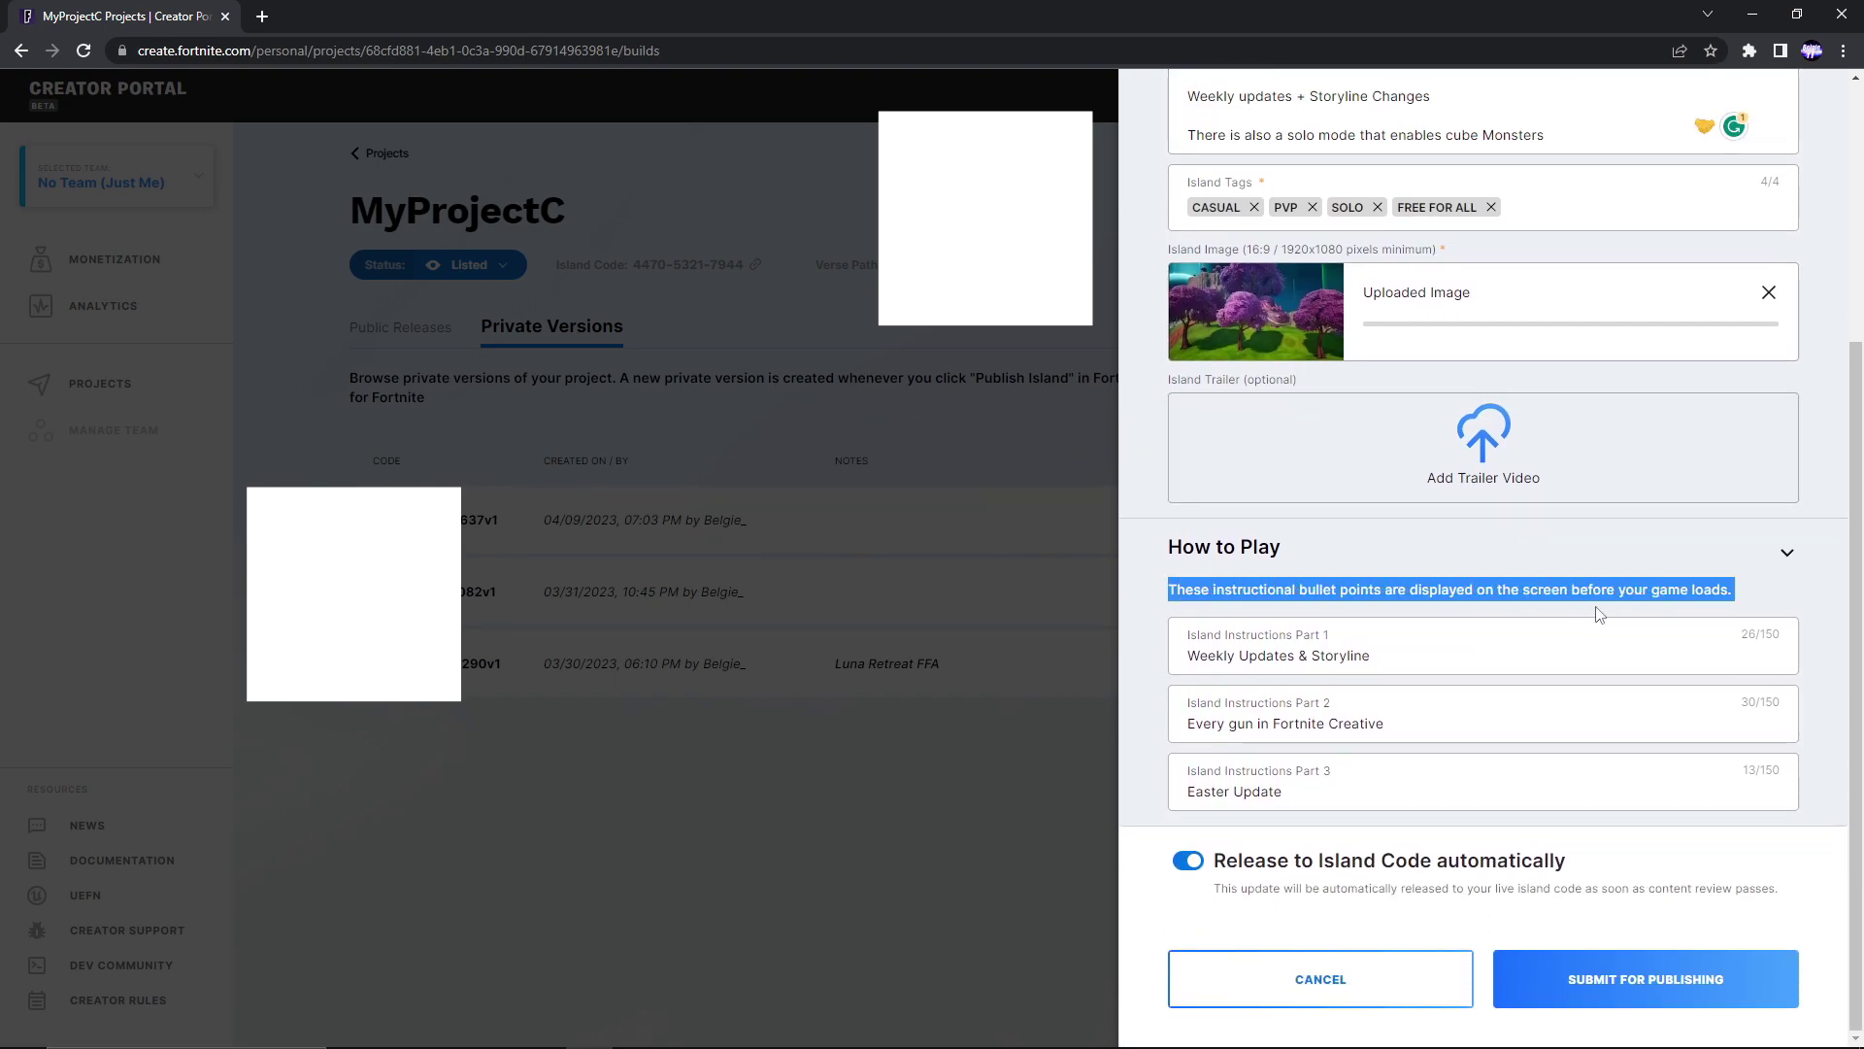
pyautogui.click(1674, 989)
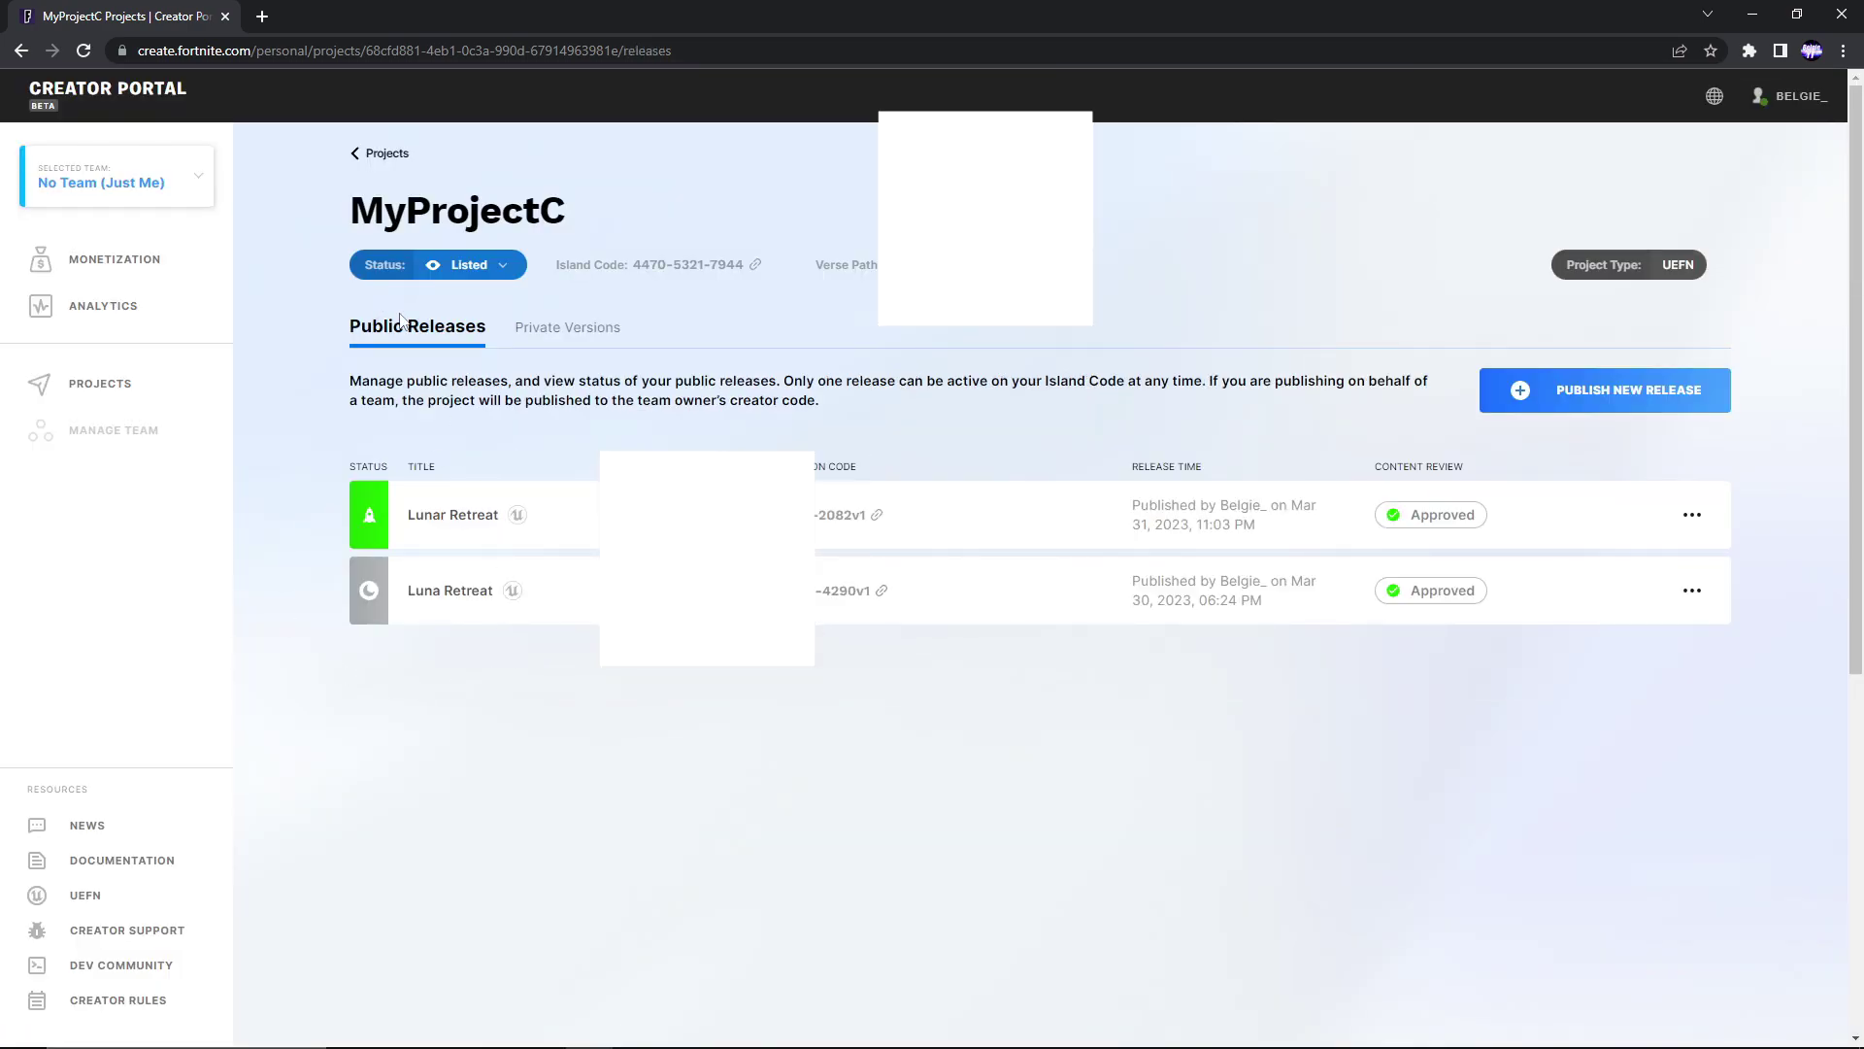
# - Examine the status and Make Active Version option of the Lunar Retreat and Luna Retreat public releases
pyautogui.moveTo(377, 525)
pyautogui.click(1691, 515)
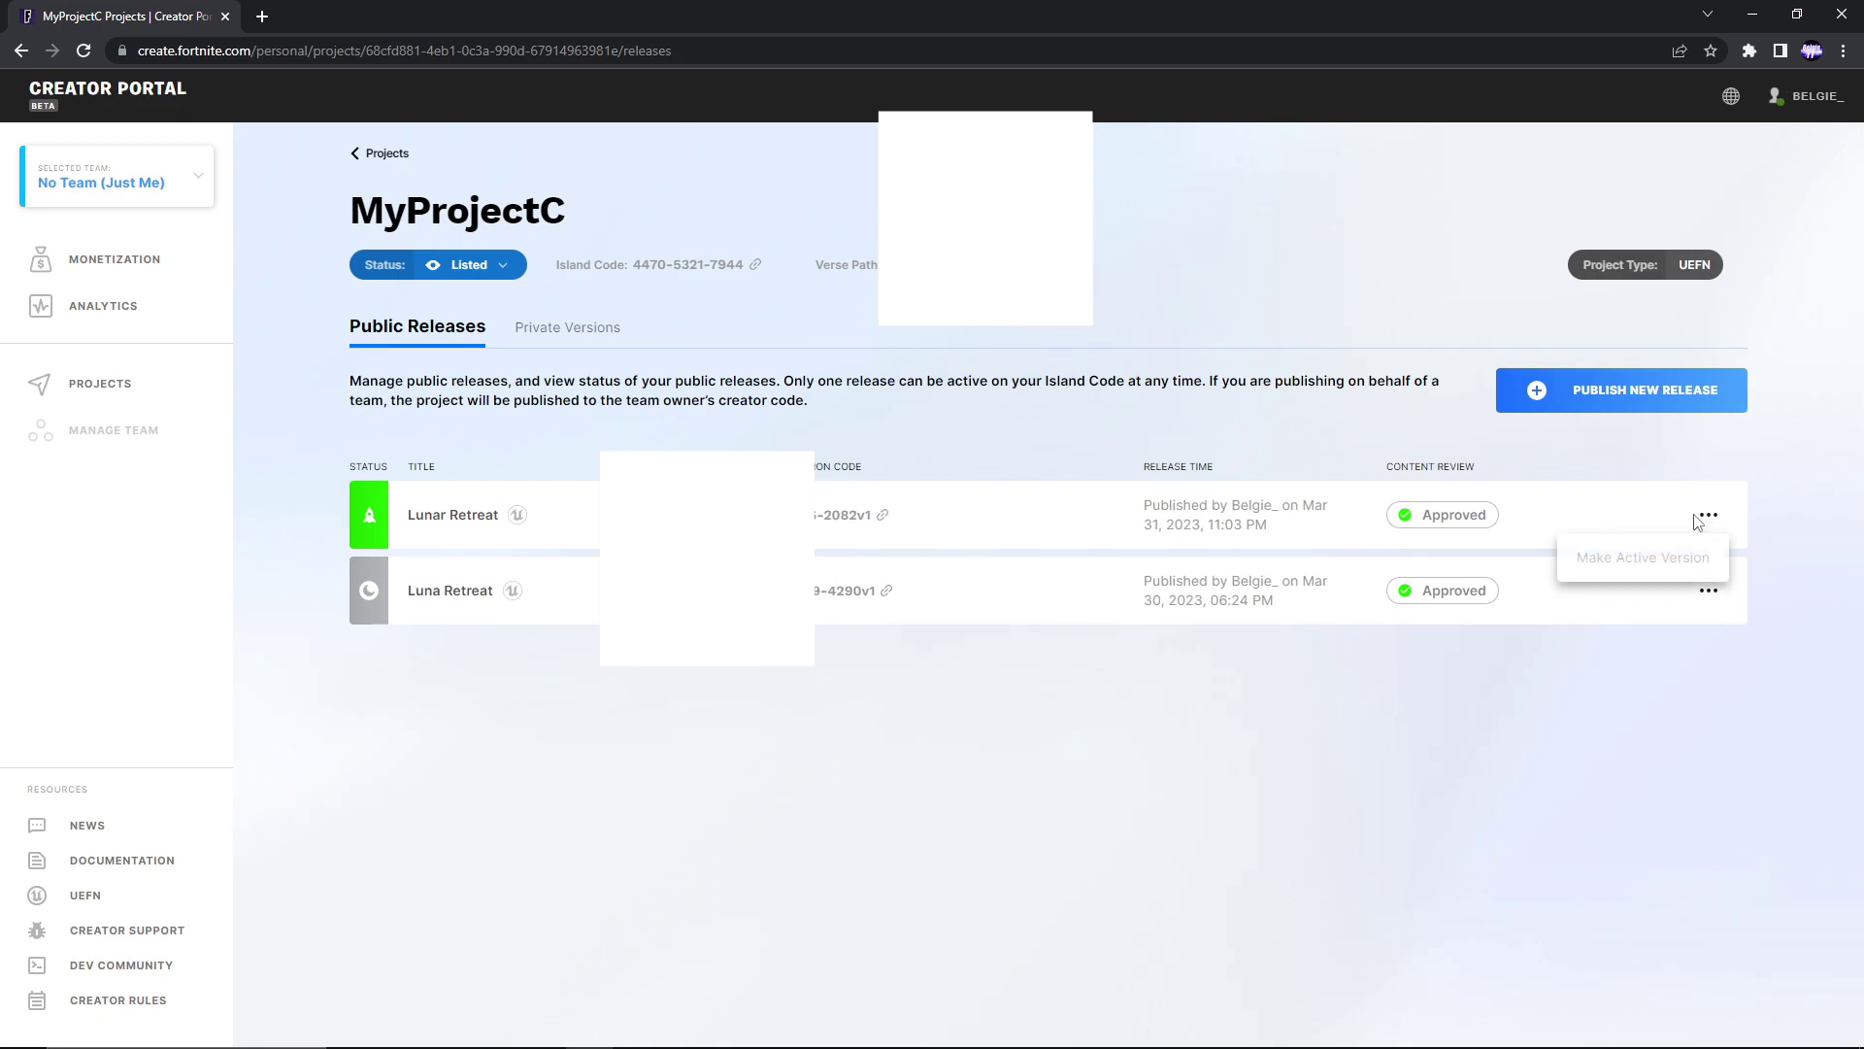
pyautogui.click(1707, 591)
pyautogui.click(1707, 591)
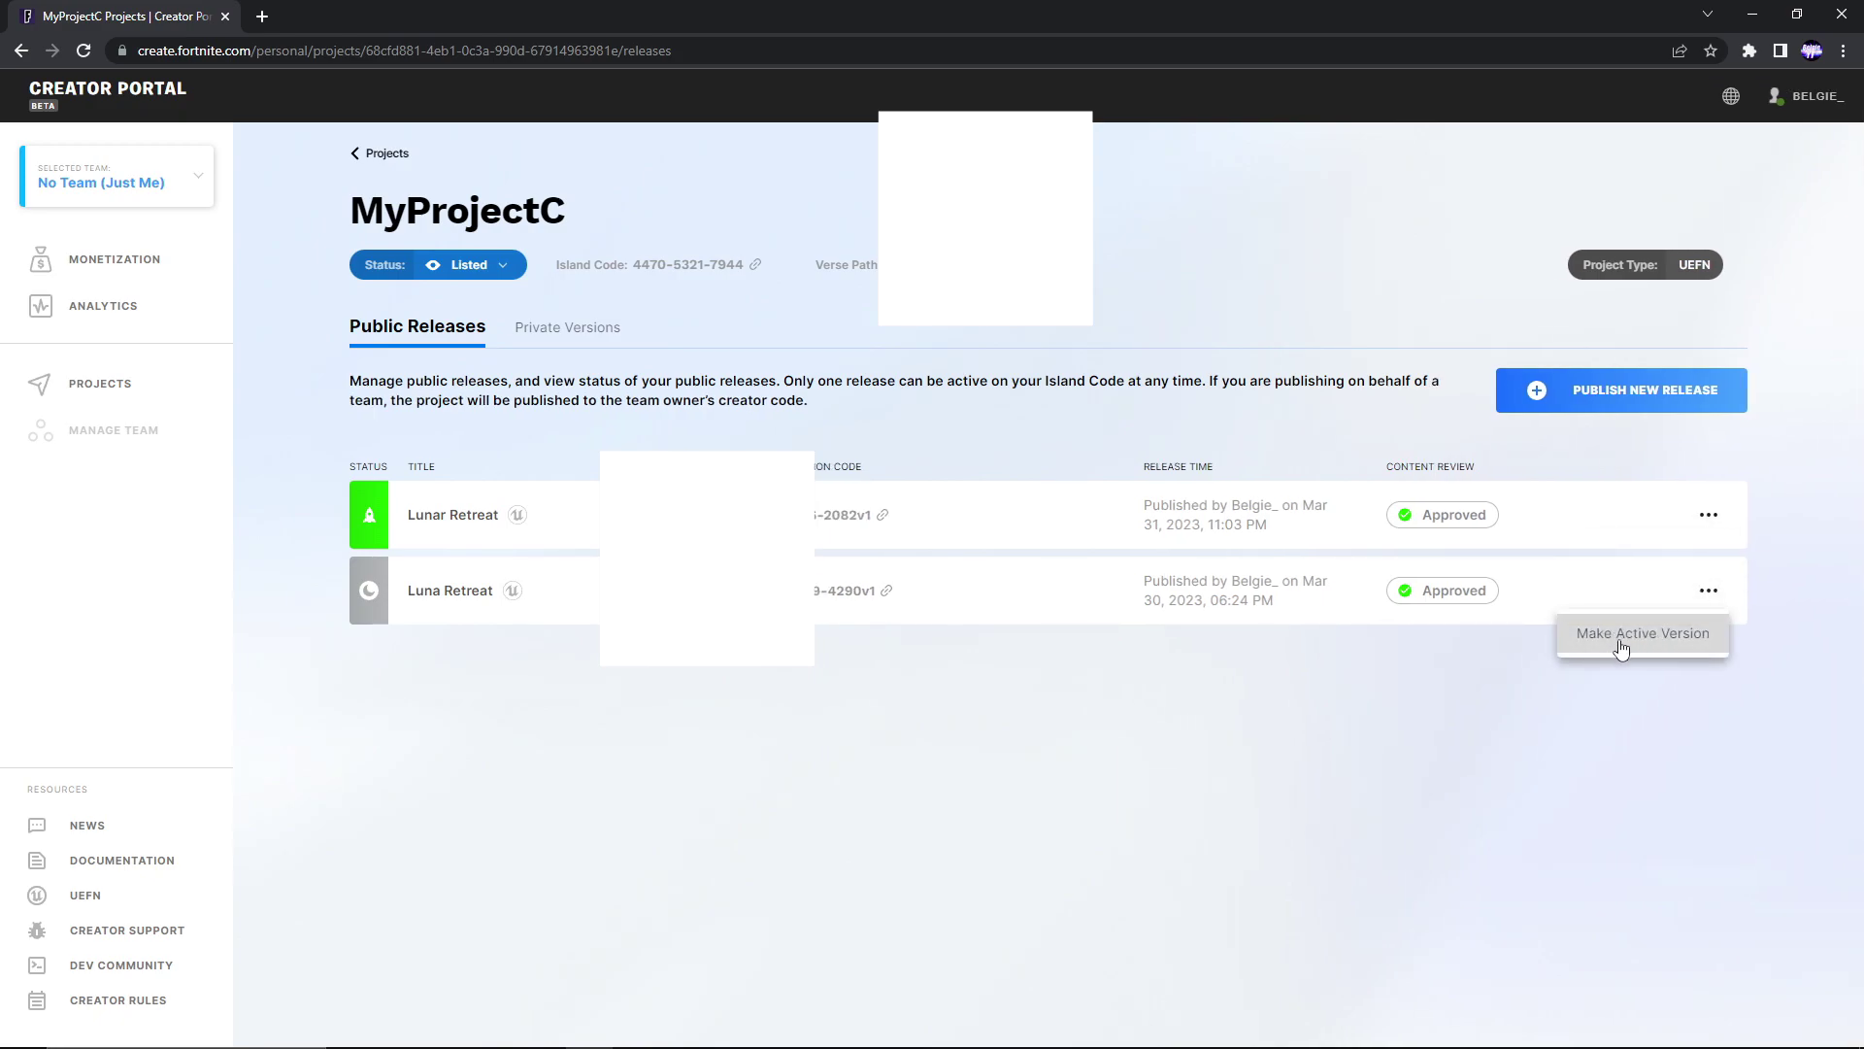
pyautogui.click(1699, 519)
pyautogui.click(1700, 520)
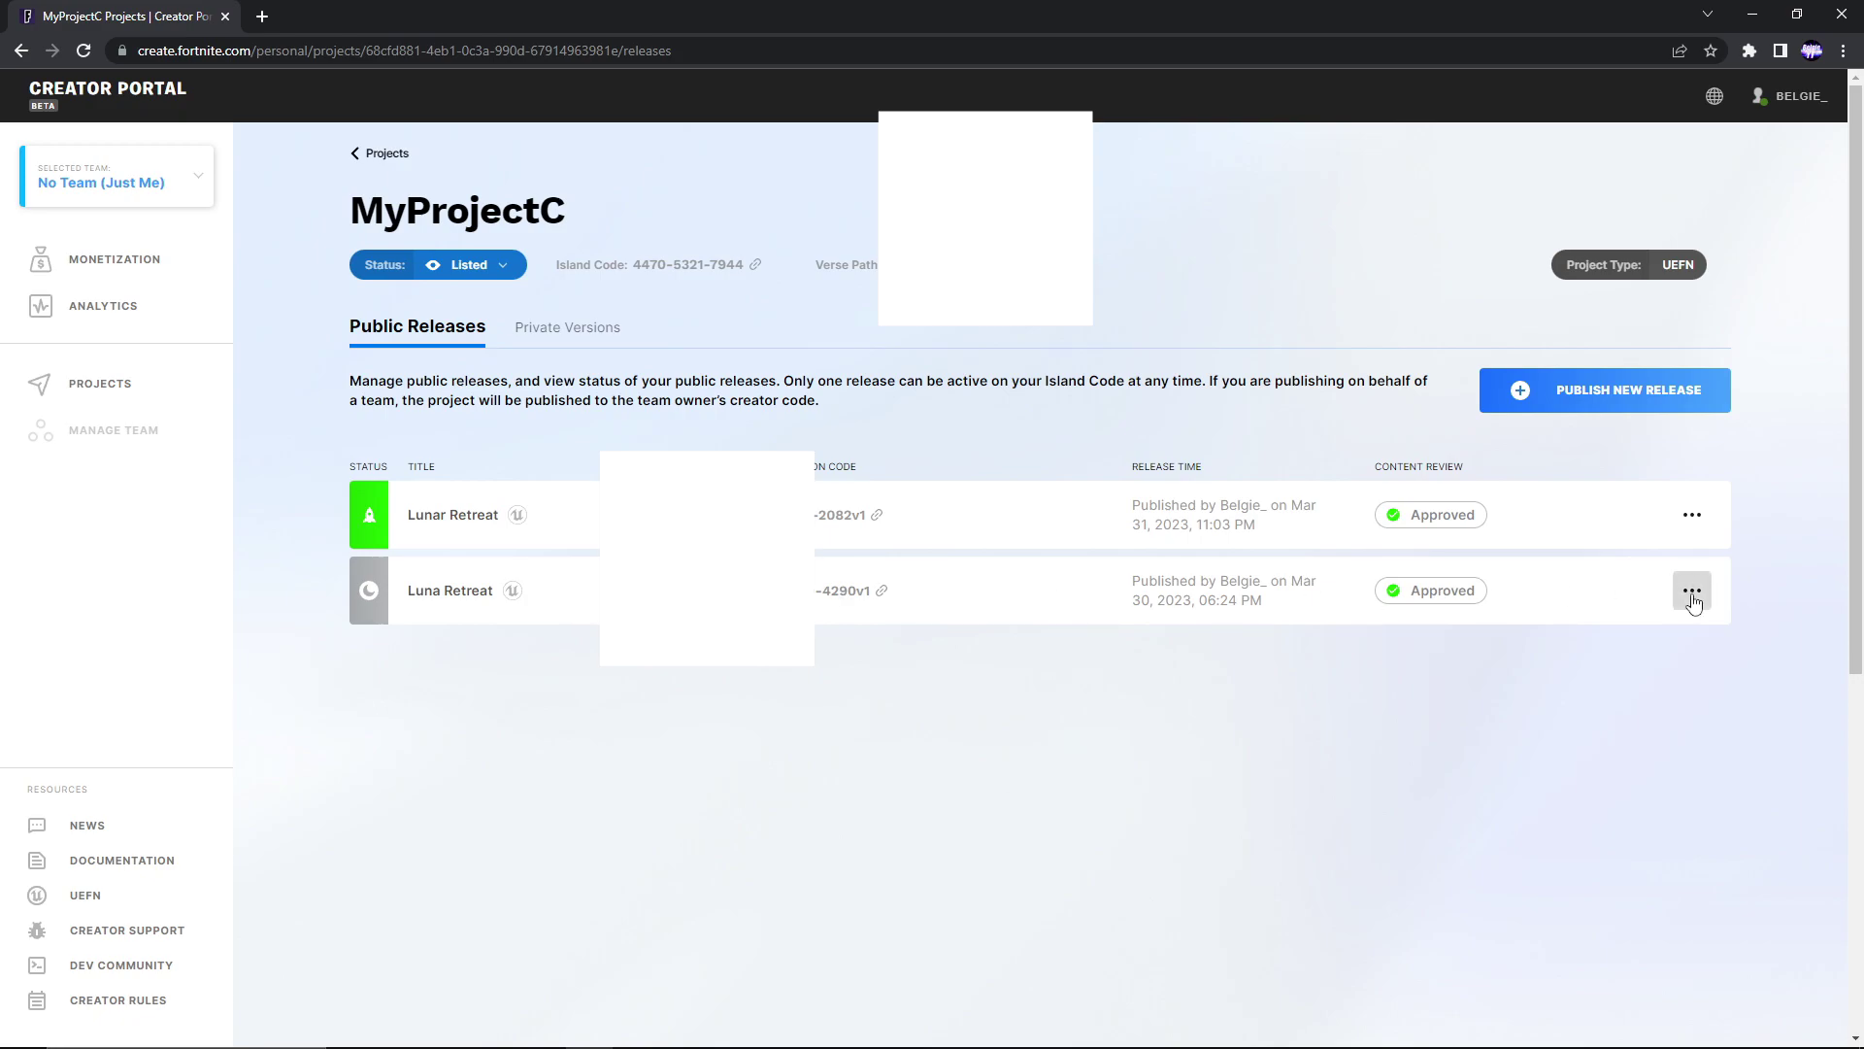
pyautogui.click(1693, 595)
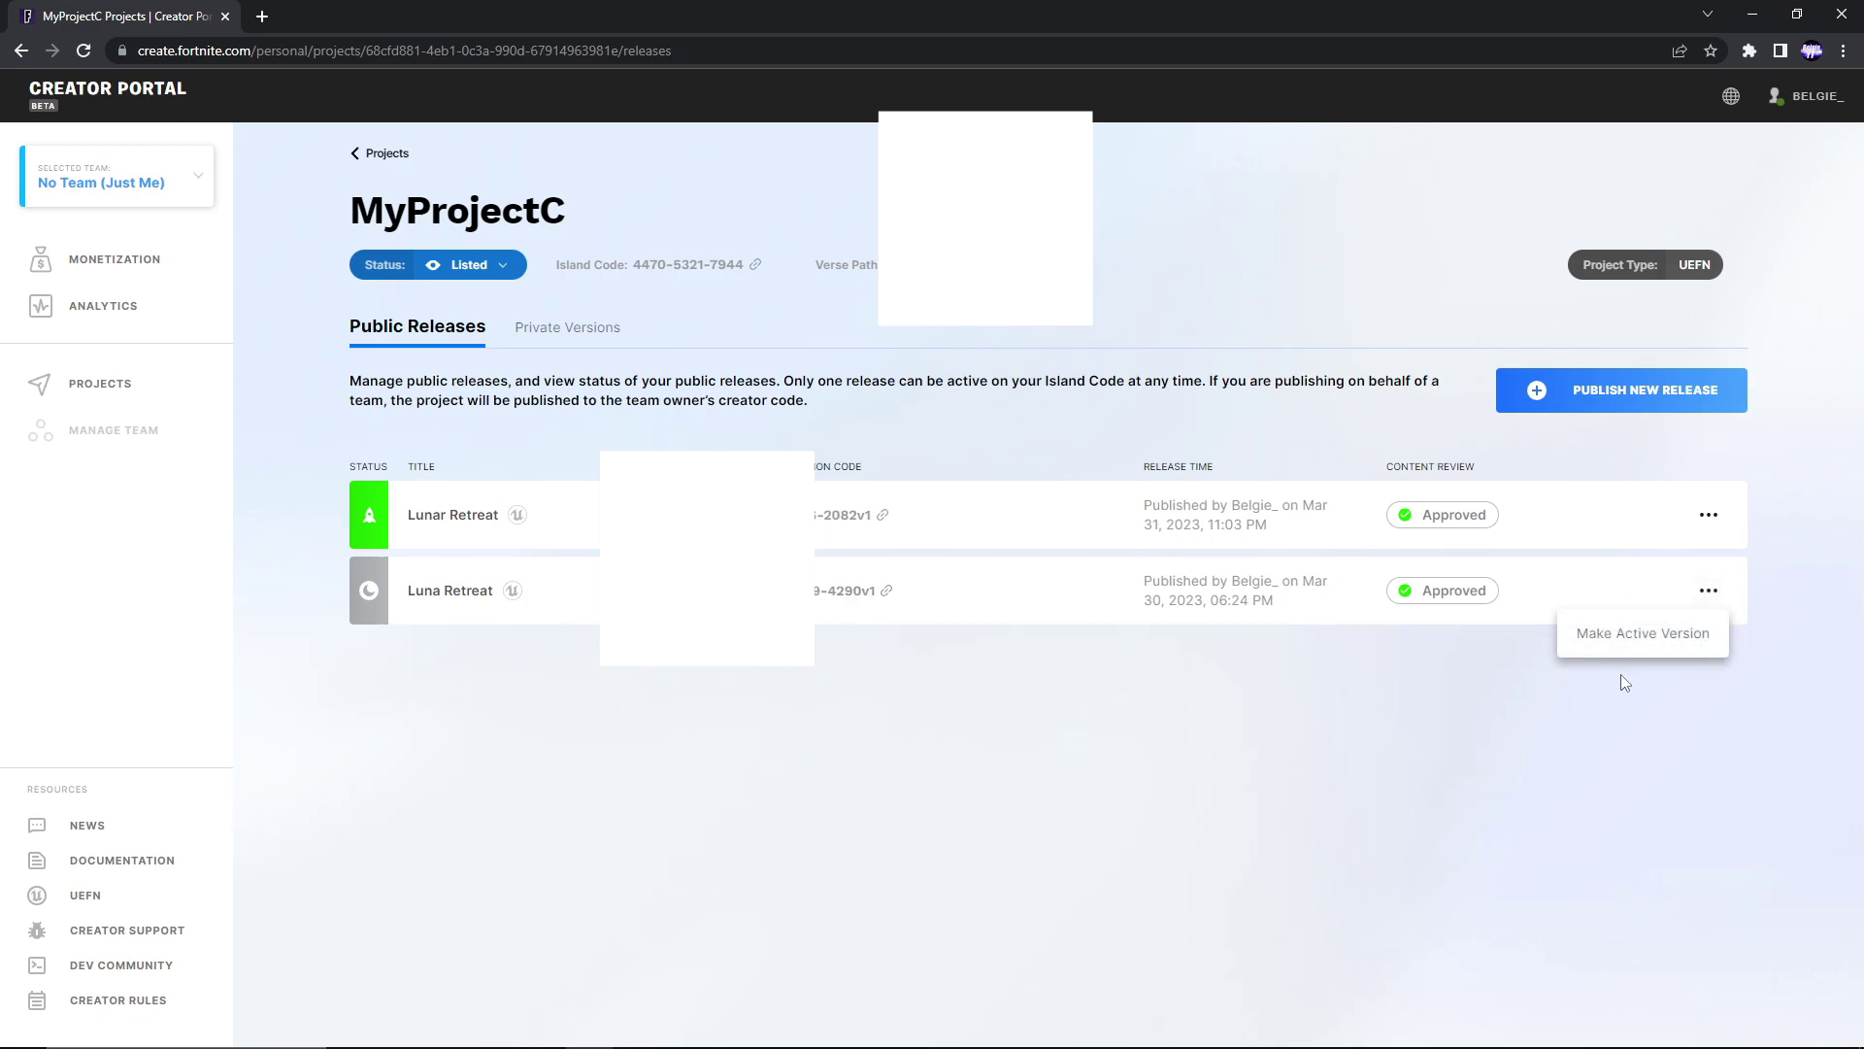
pyautogui.click(1348, 701)
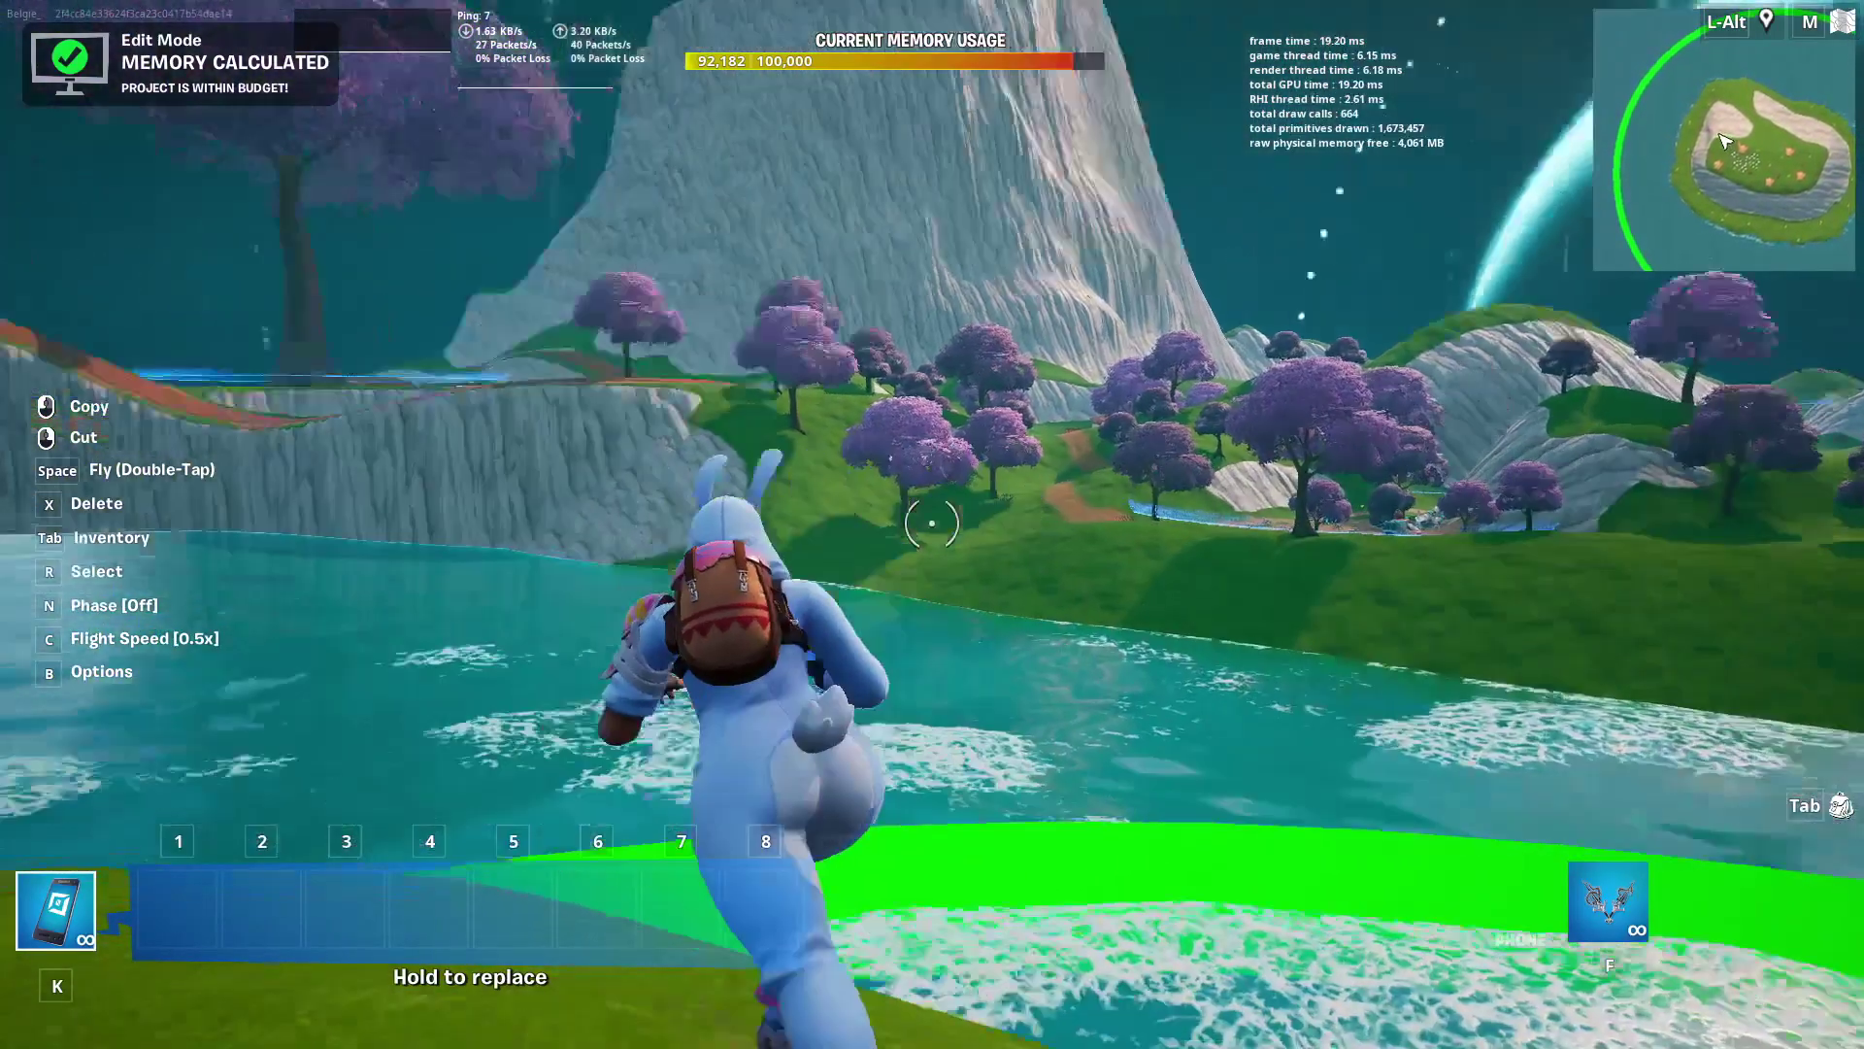
# - Switch to Fortnite's edit mode and move around the island to examine its areas and current memory usage
pyautogui.press('space')
pyautogui.press('space')
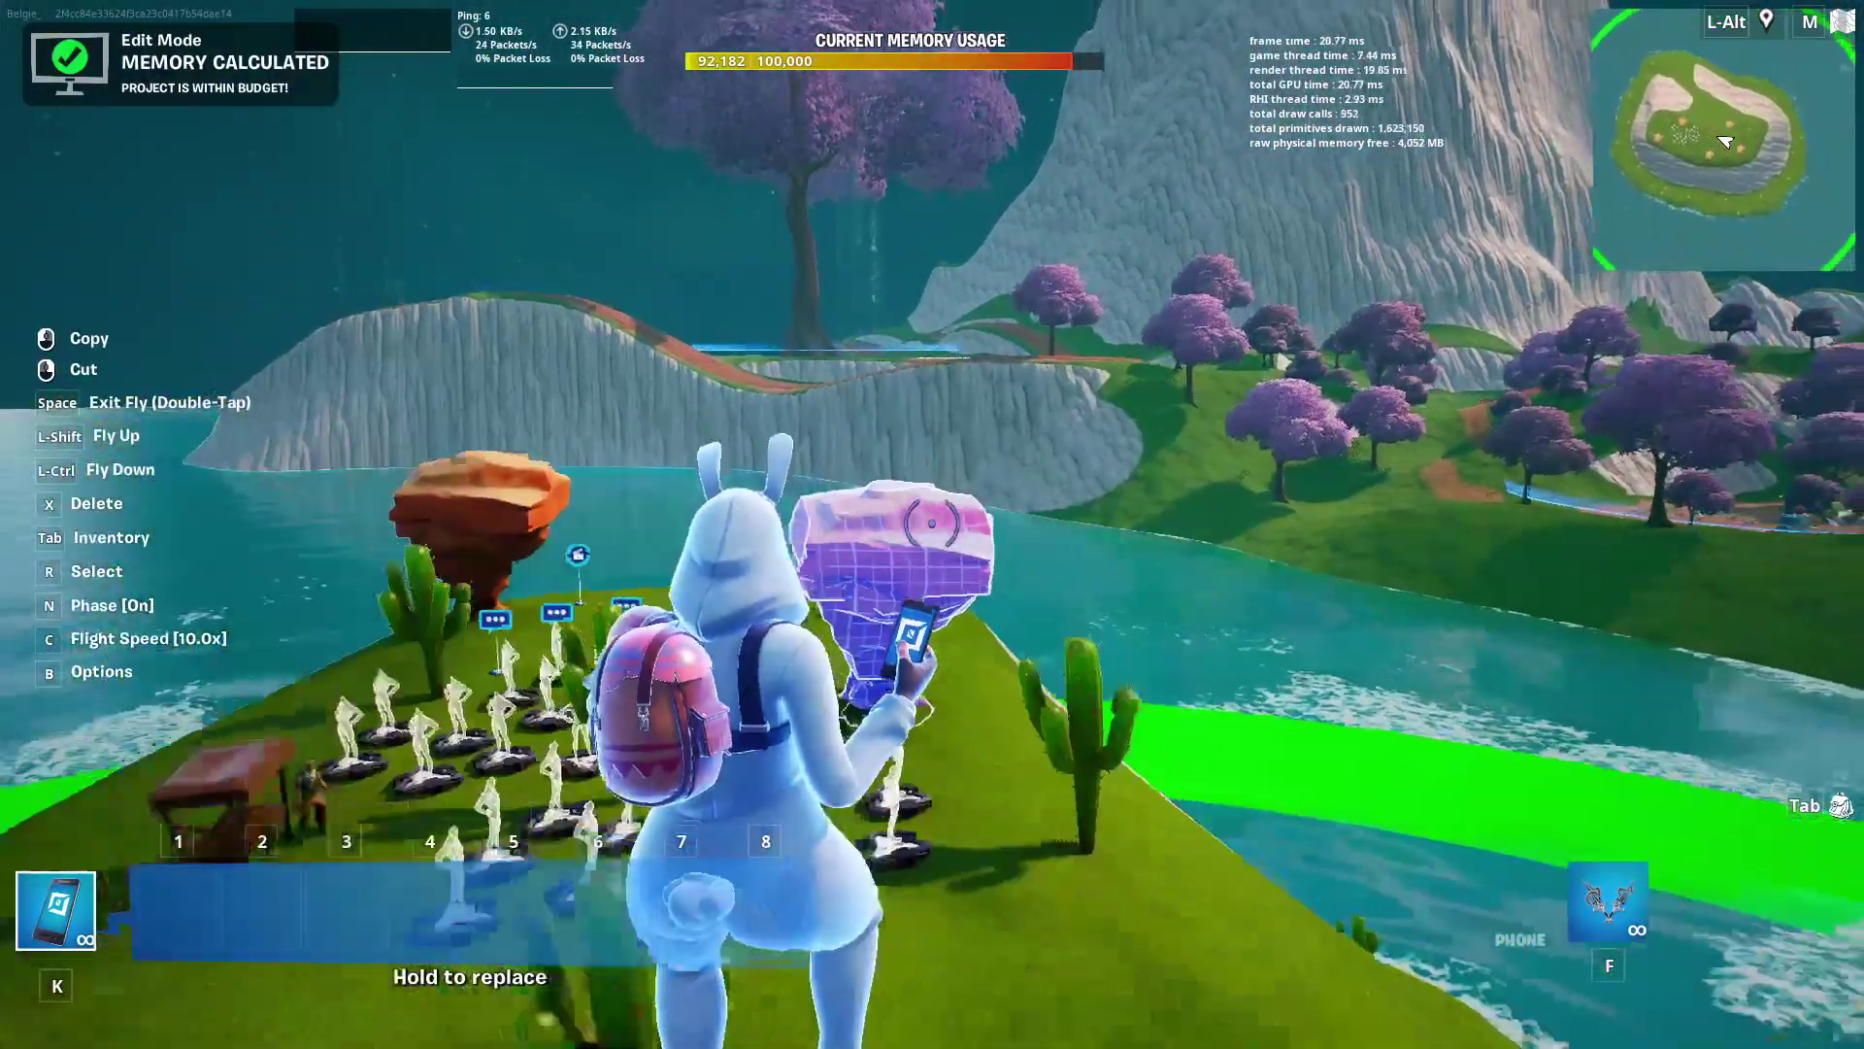
pyautogui.press('w')
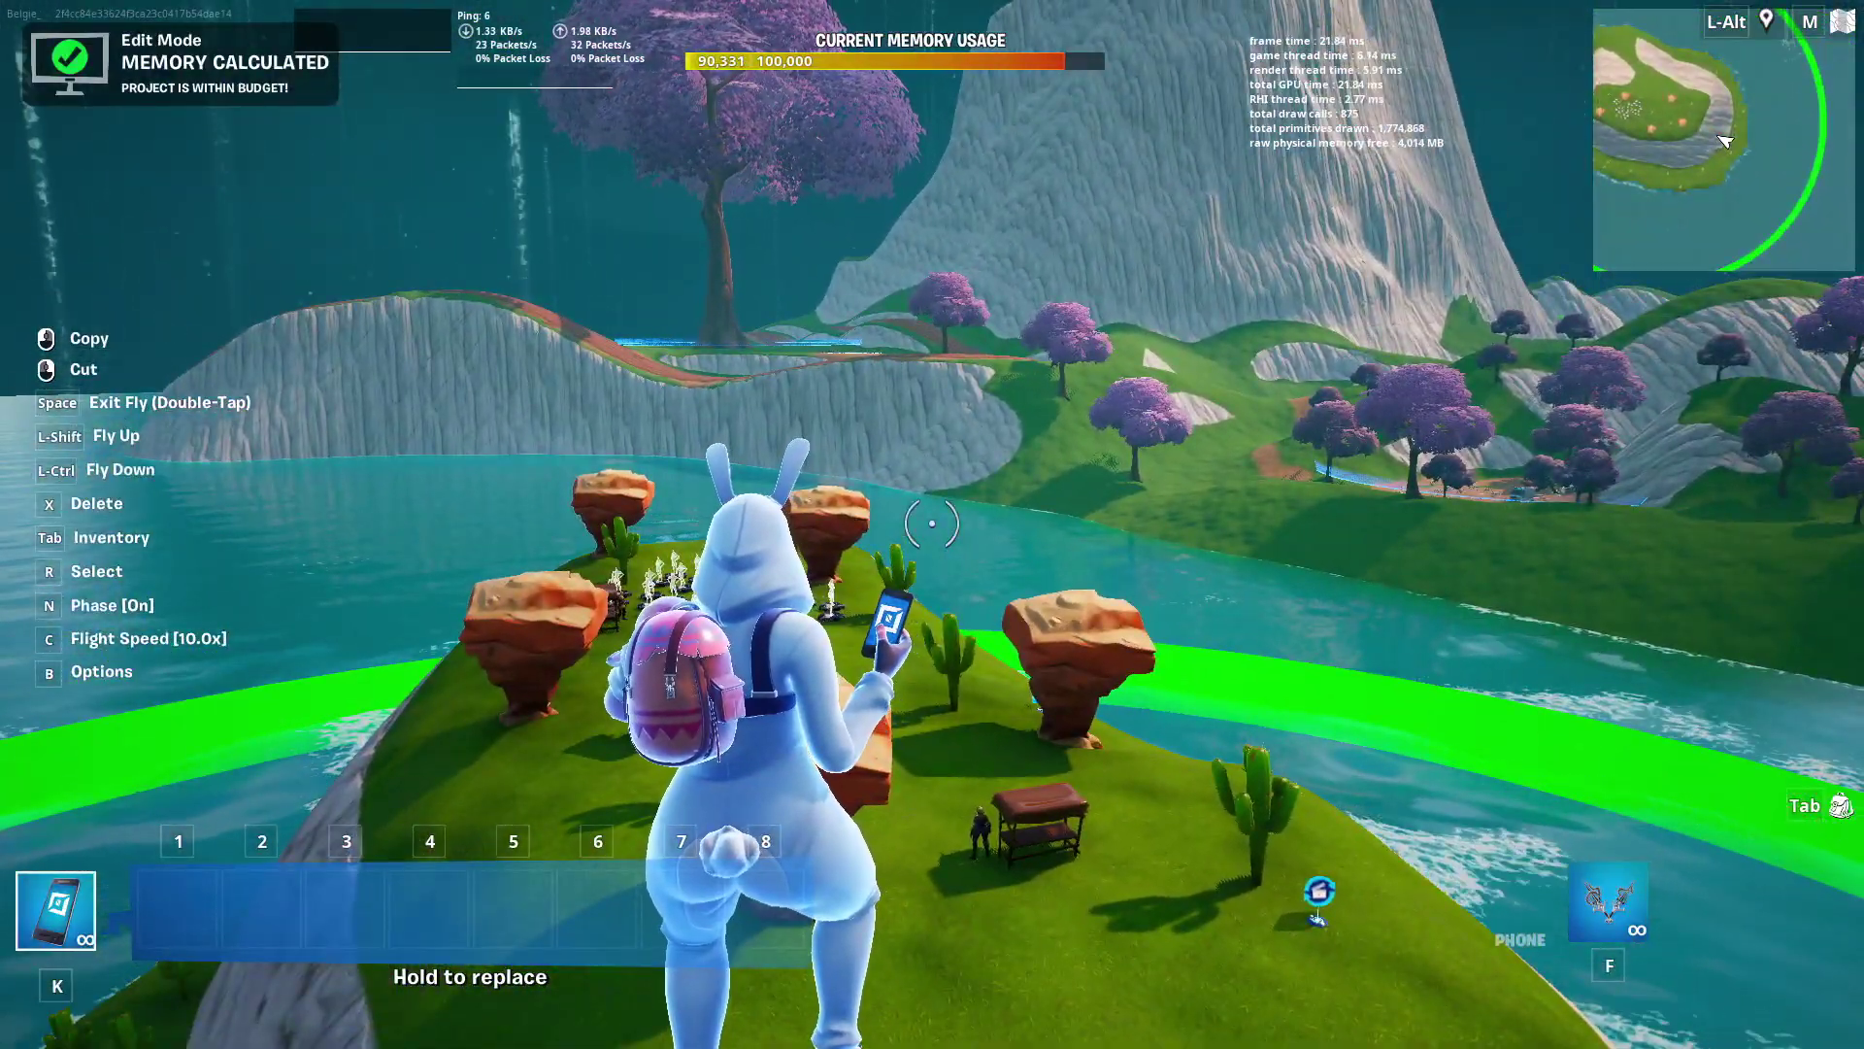
pyautogui.press('w')
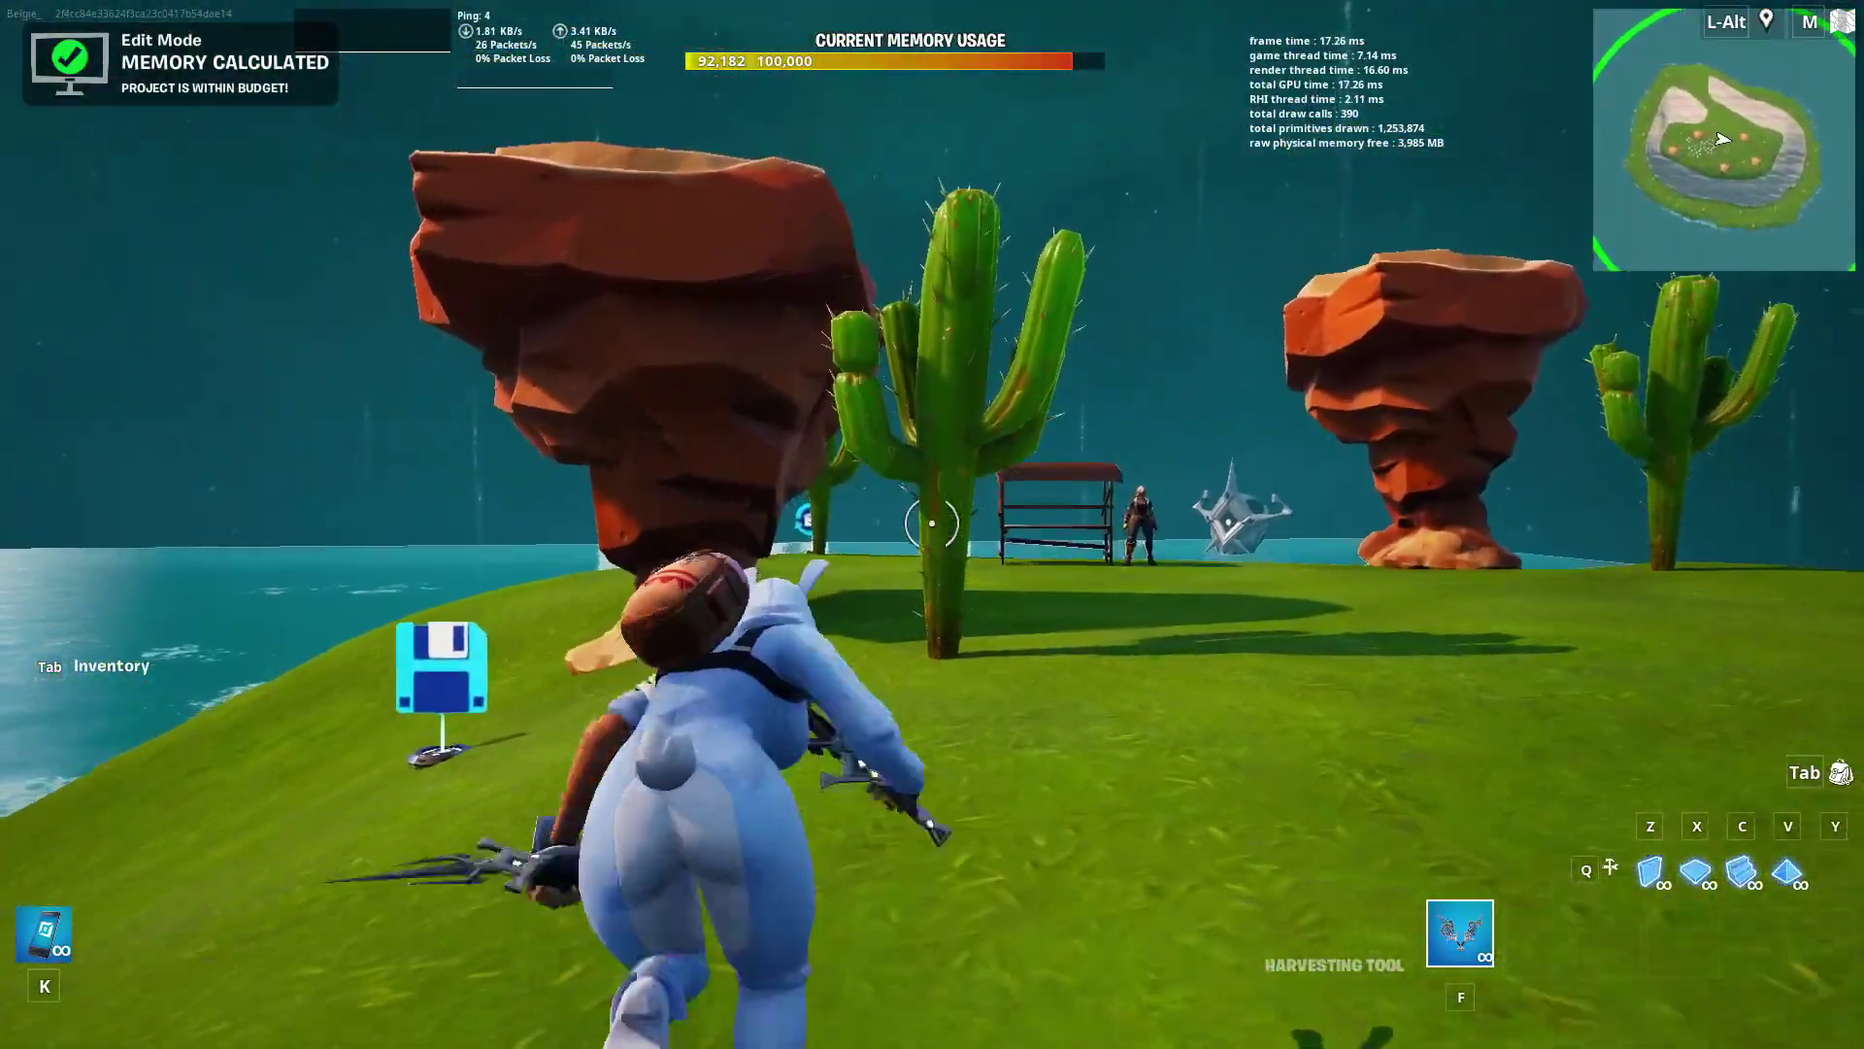
pyautogui.press('space')
pyautogui.press('space')
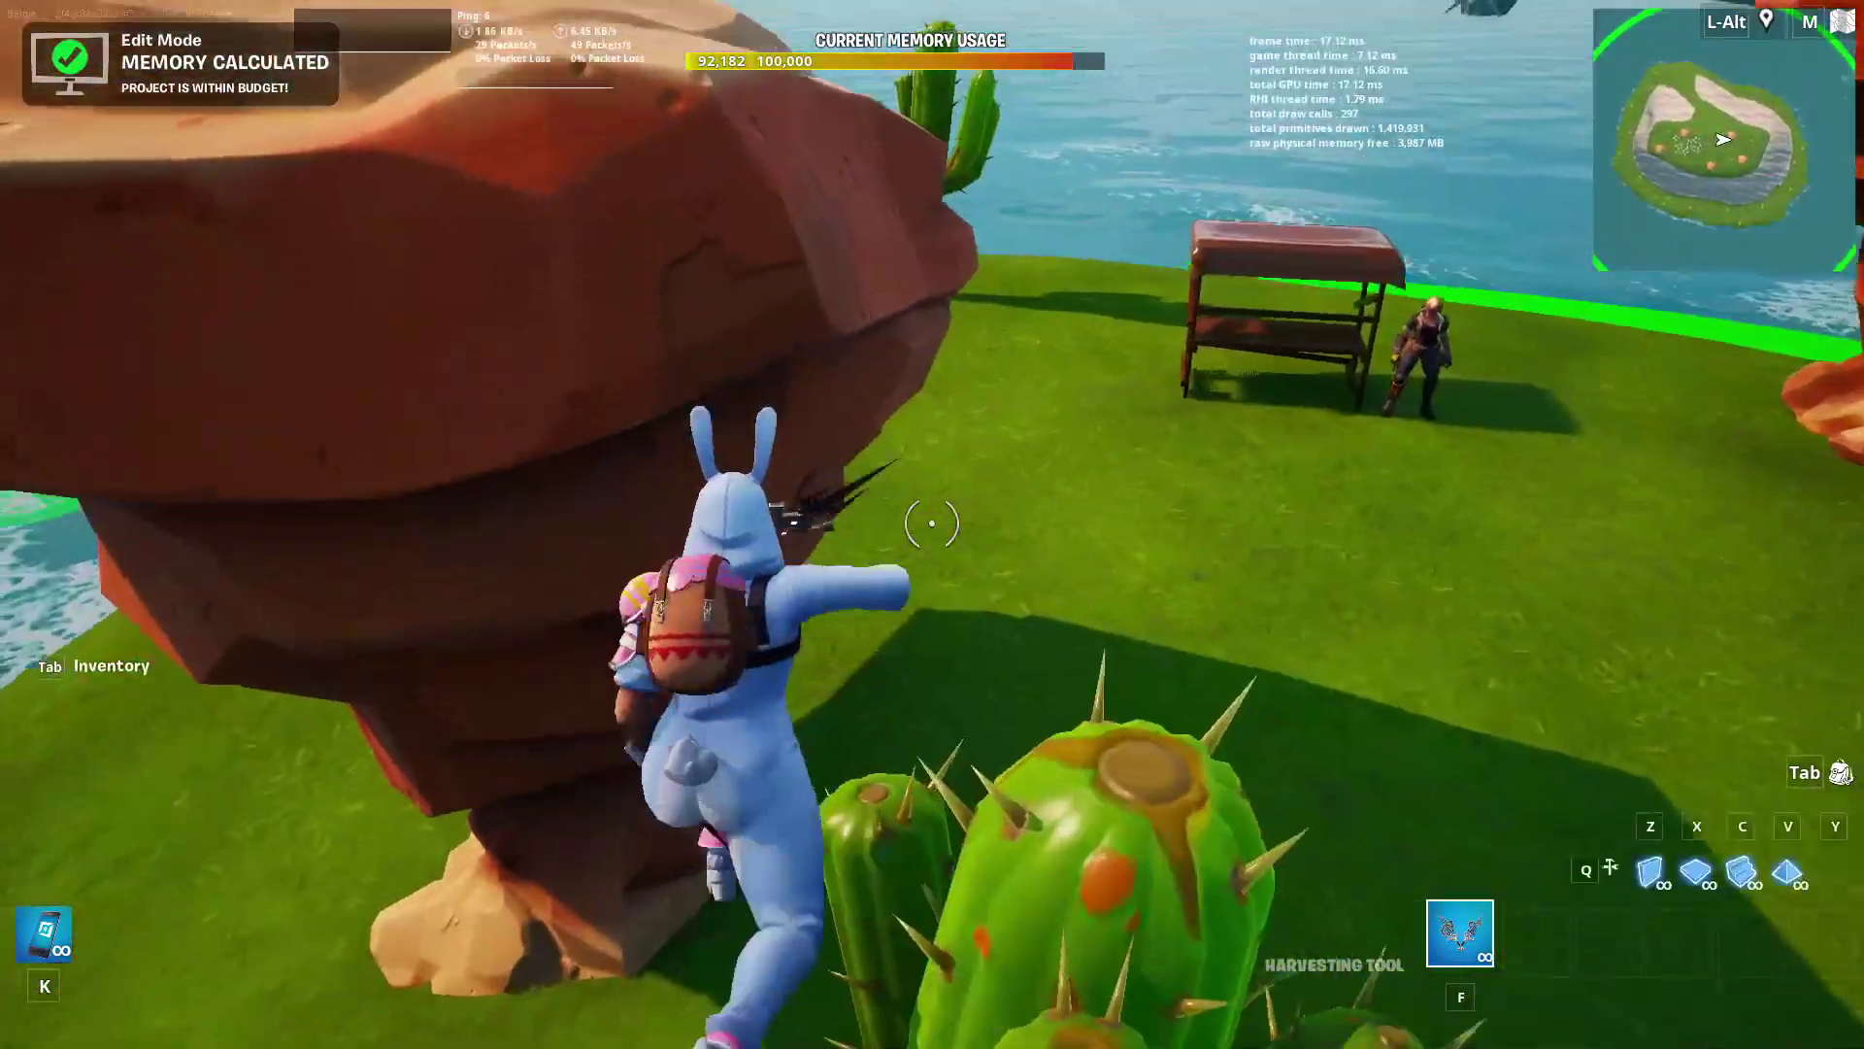
pyautogui.press('w')
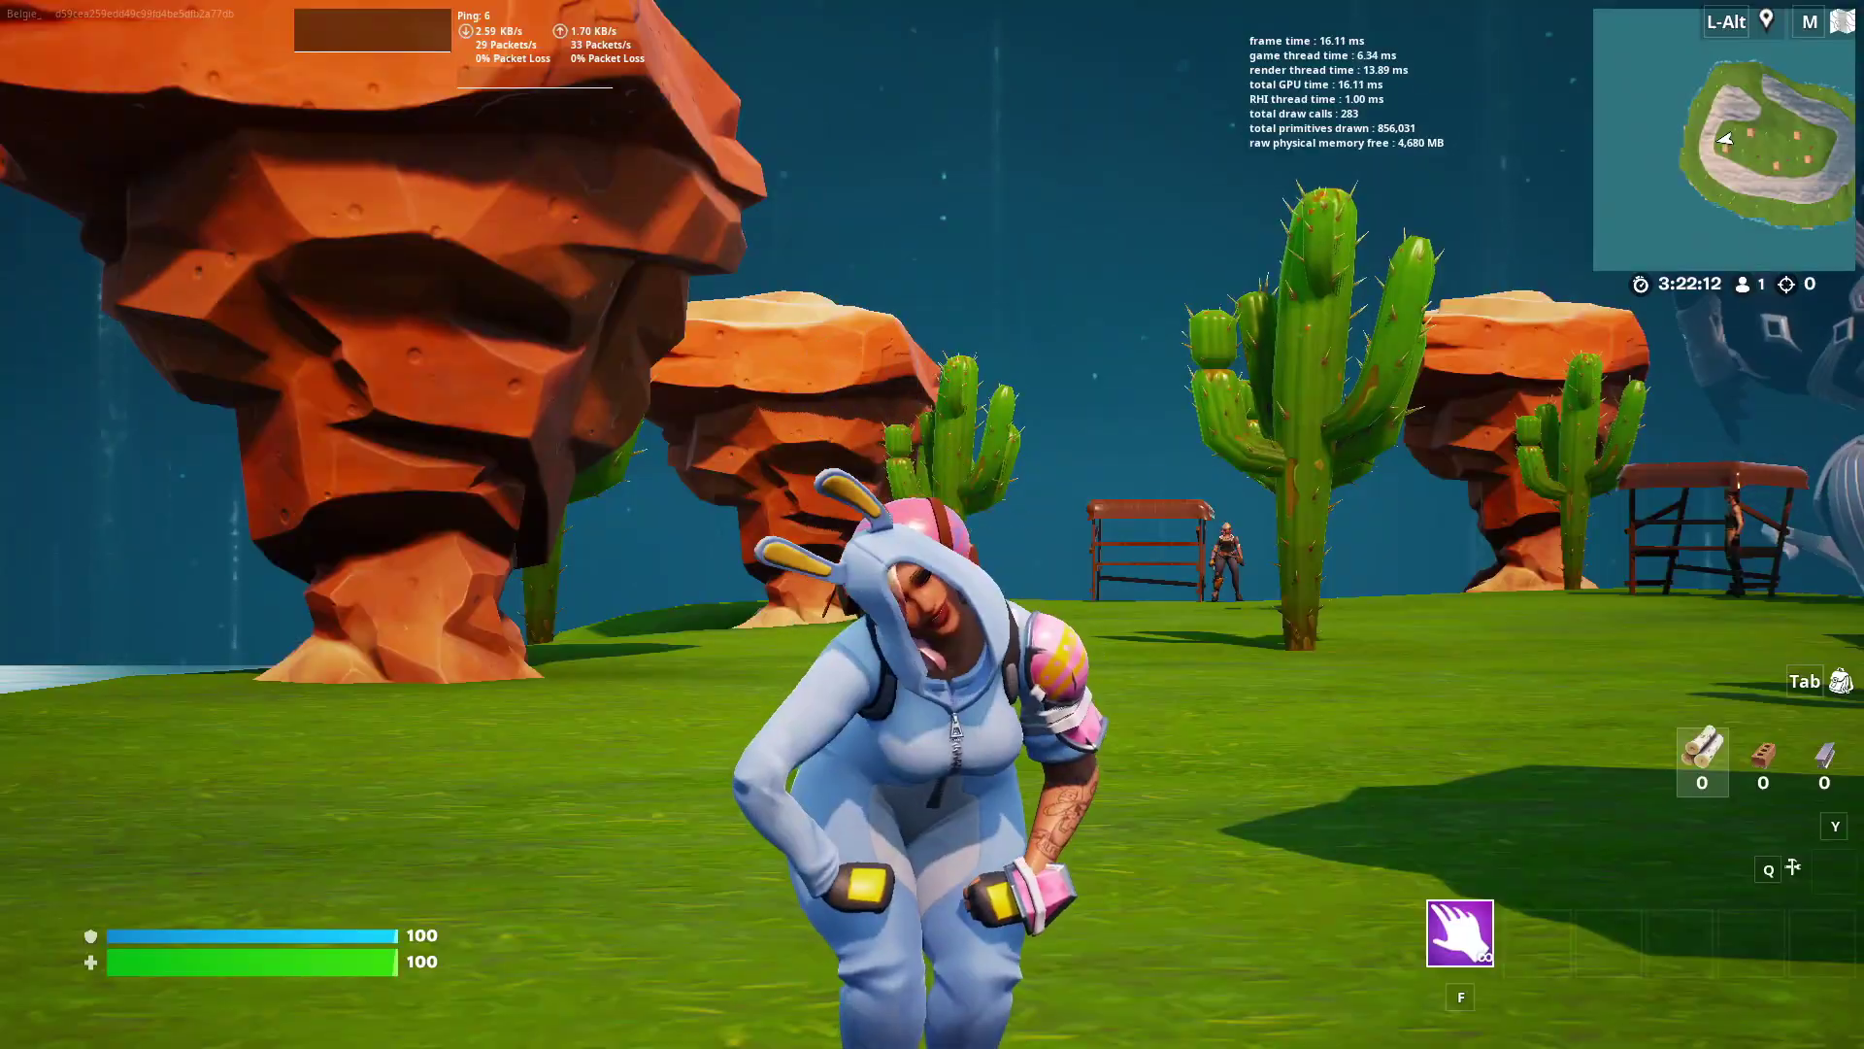